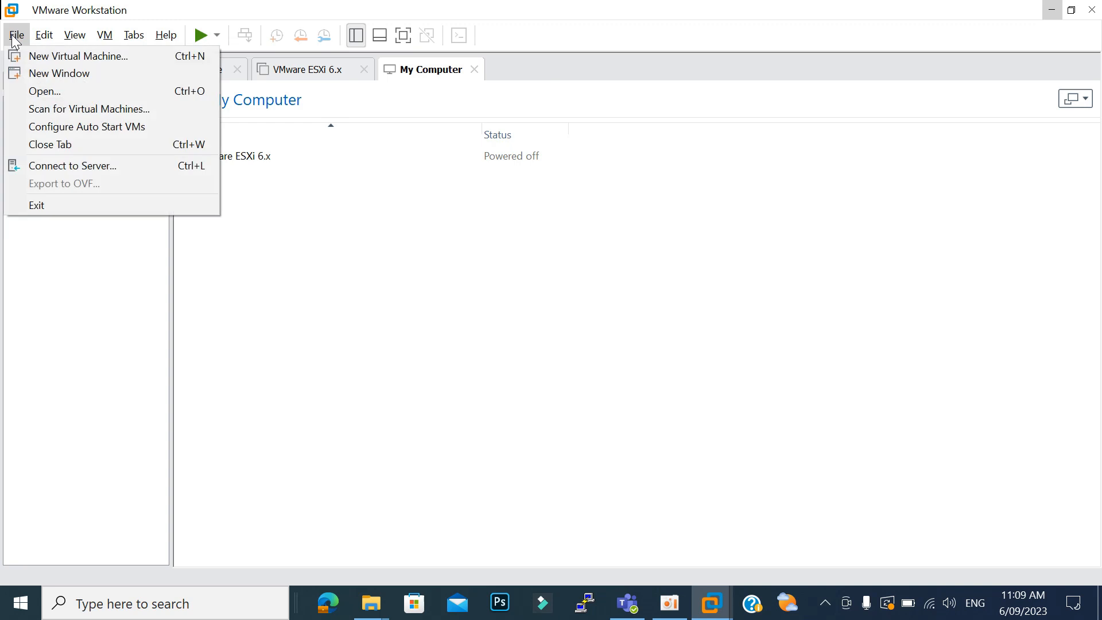
Start creating a new virtual machine and proceed to the guest operating system installation source.
left_click(83, 56)
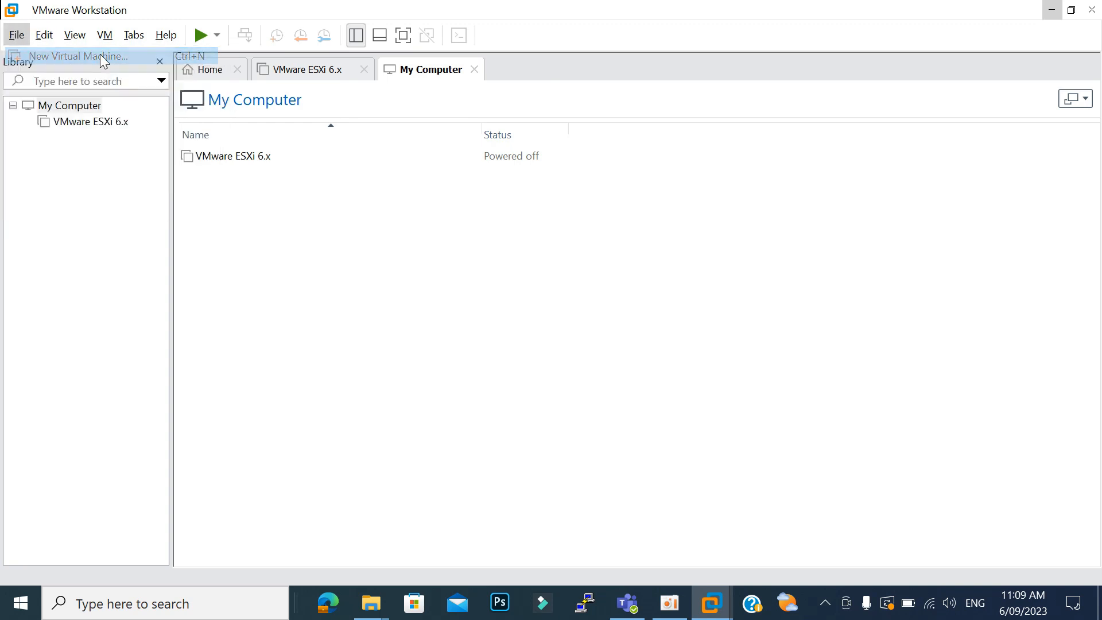
left_click(626, 456)
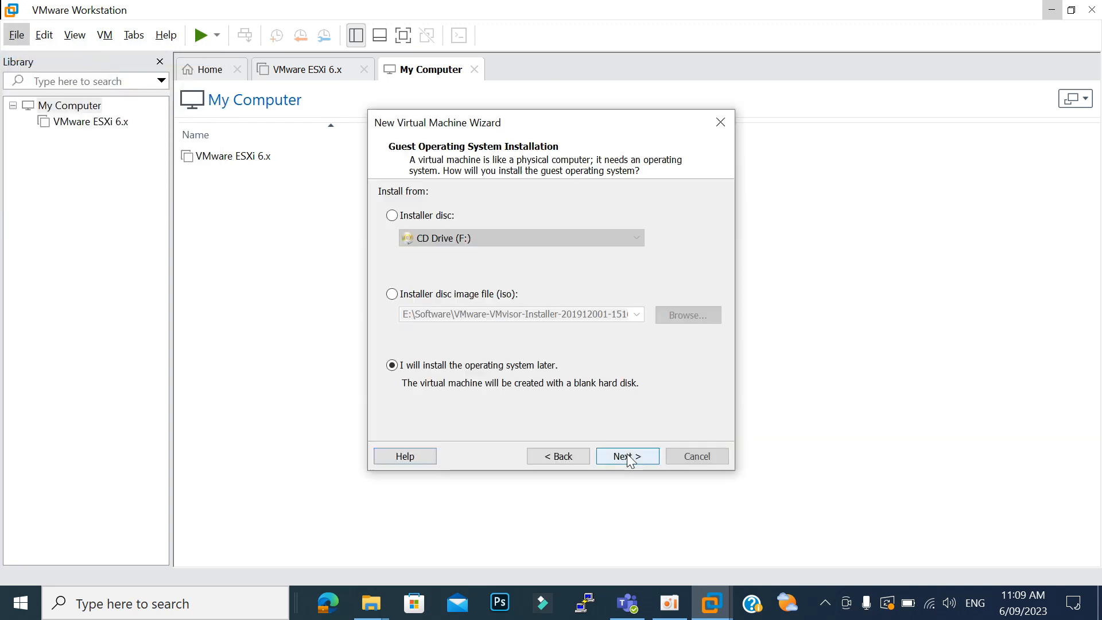
left_click(392, 294)
left_click(669, 315)
left_click(620, 227)
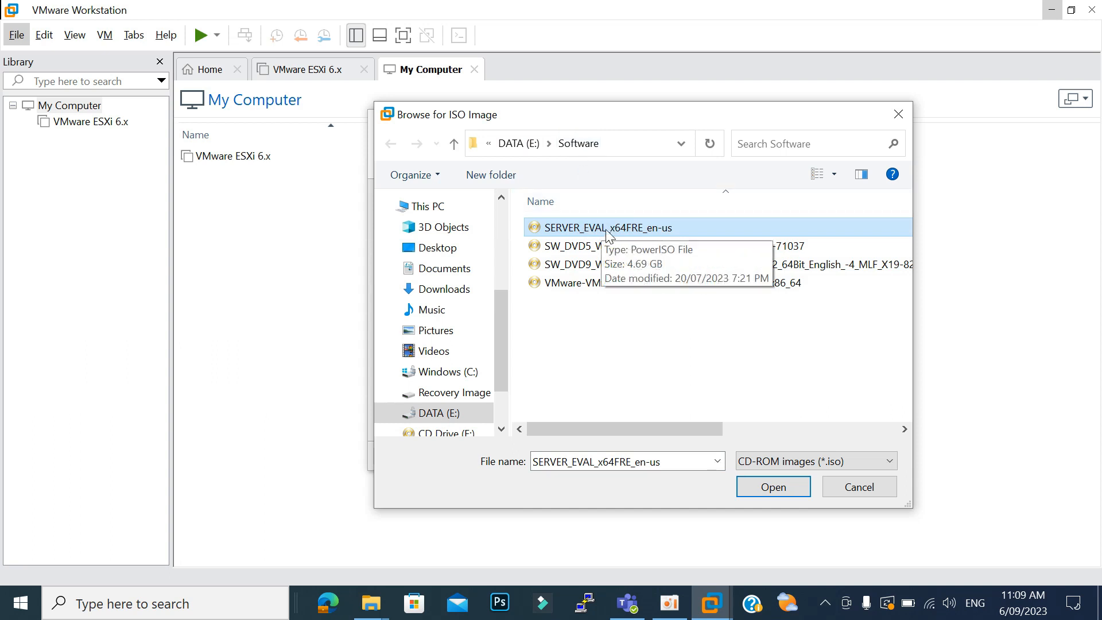
left_click(770, 487)
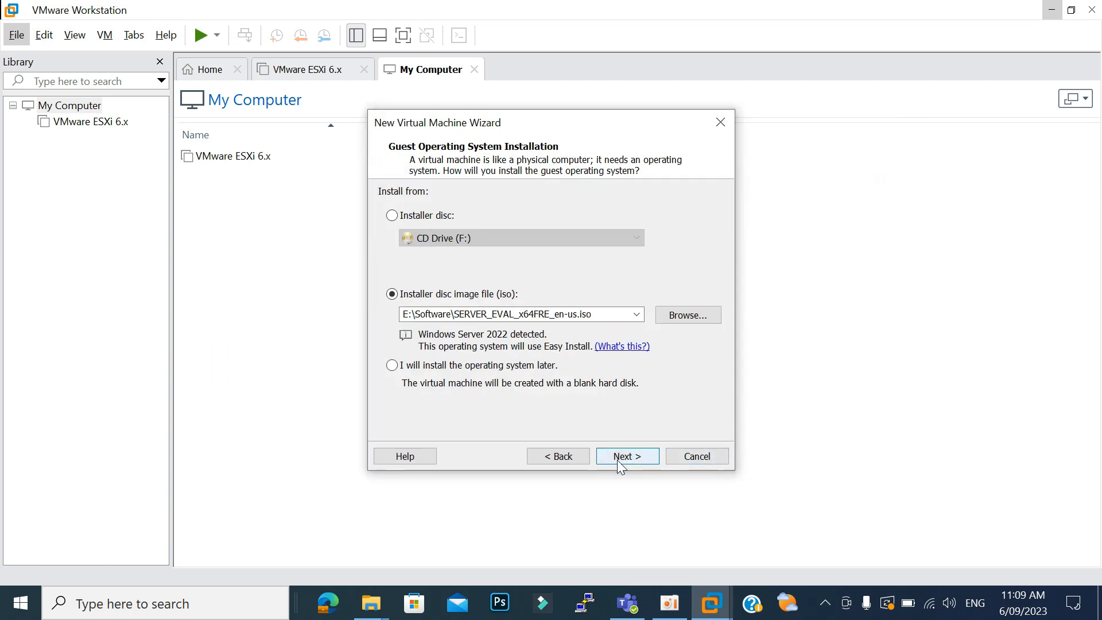
left_click(620, 465)
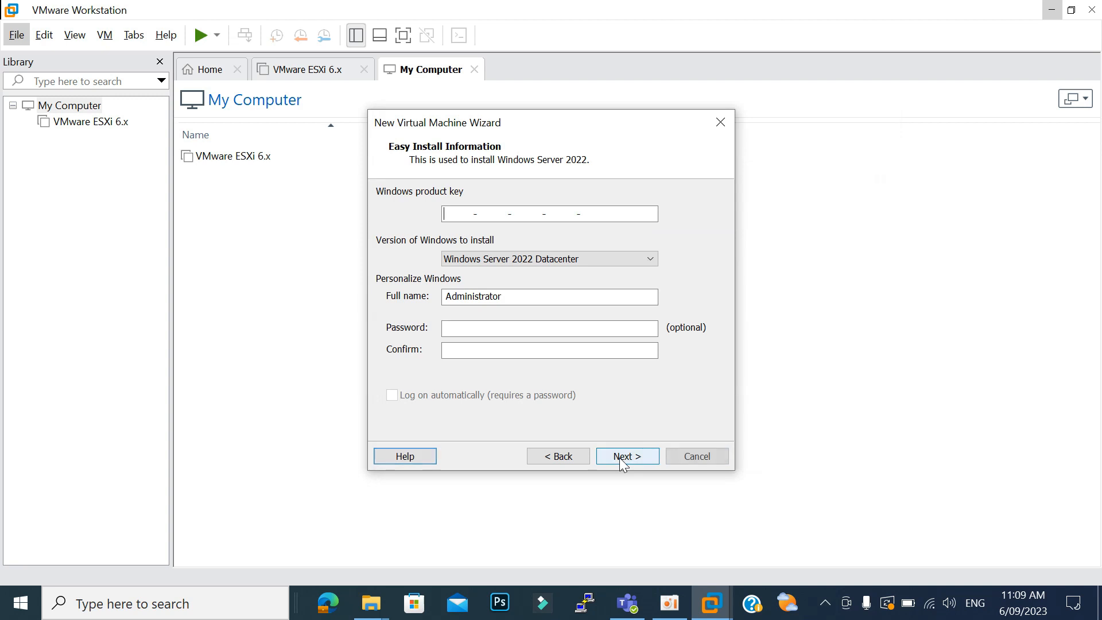
left_click(574, 459)
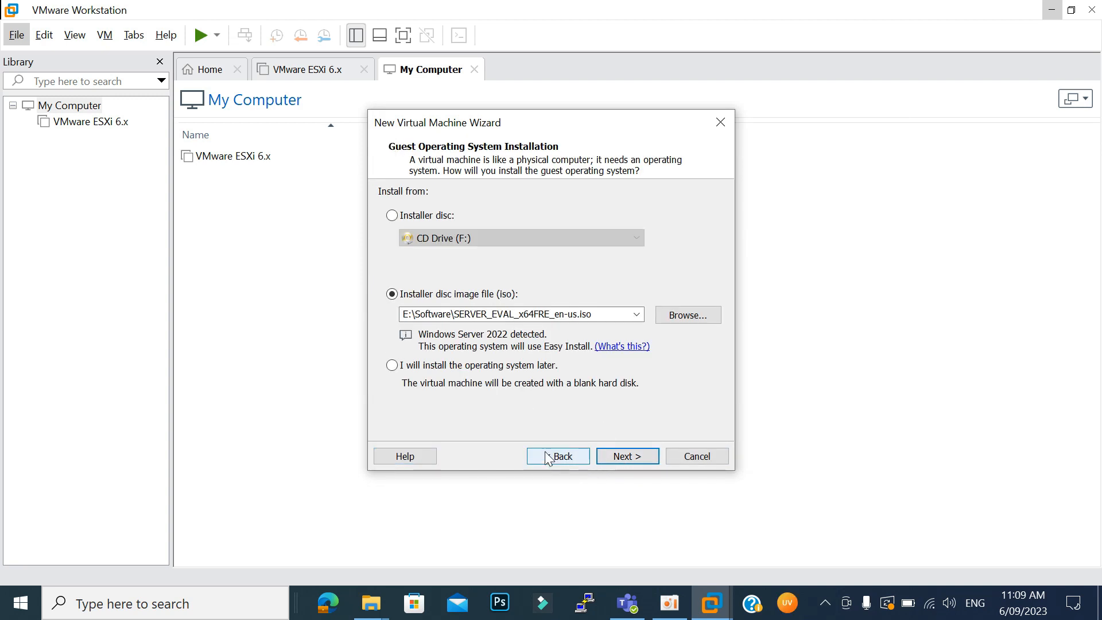
Choose to install the operating system later and set the guest to Microsoft Windows, version Windows Server 2022.
left_click(391, 367)
left_click(627, 455)
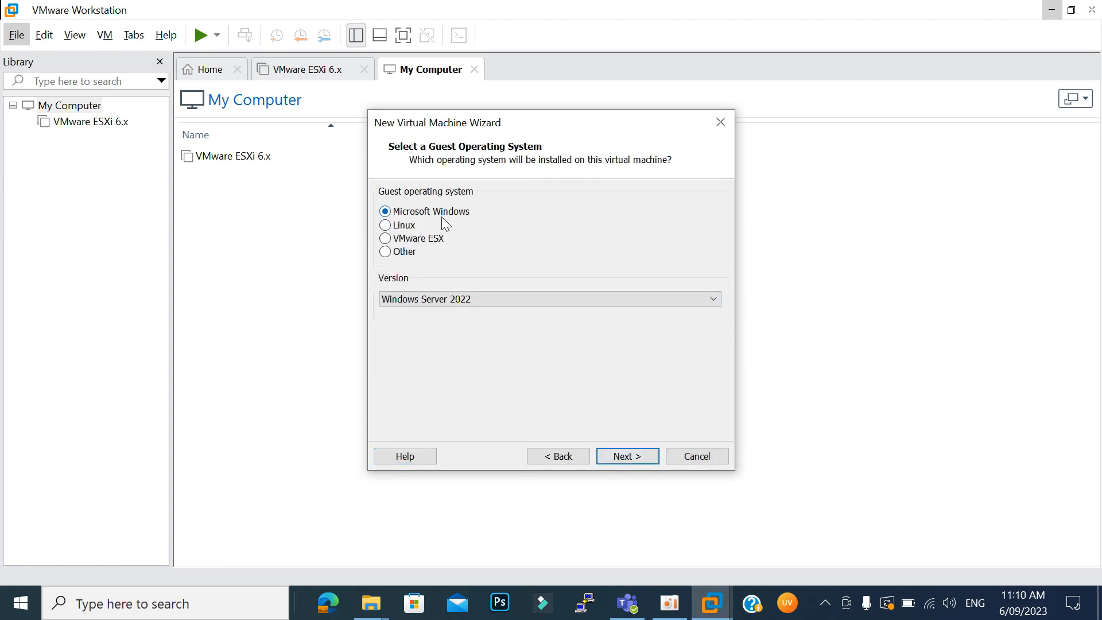
left_click(453, 300)
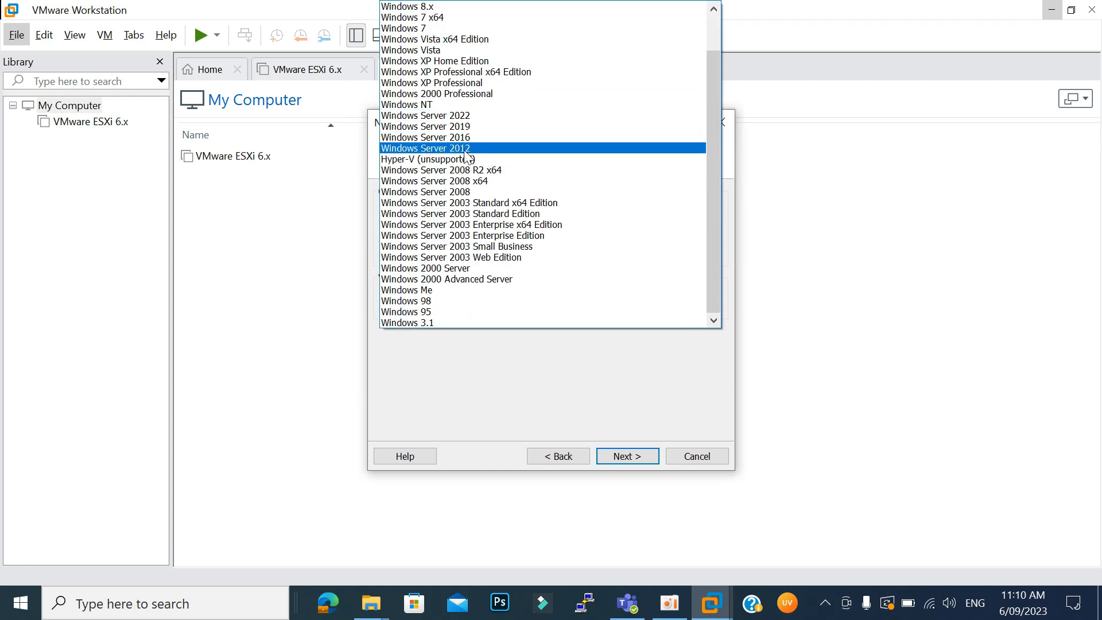
left_click(466, 116)
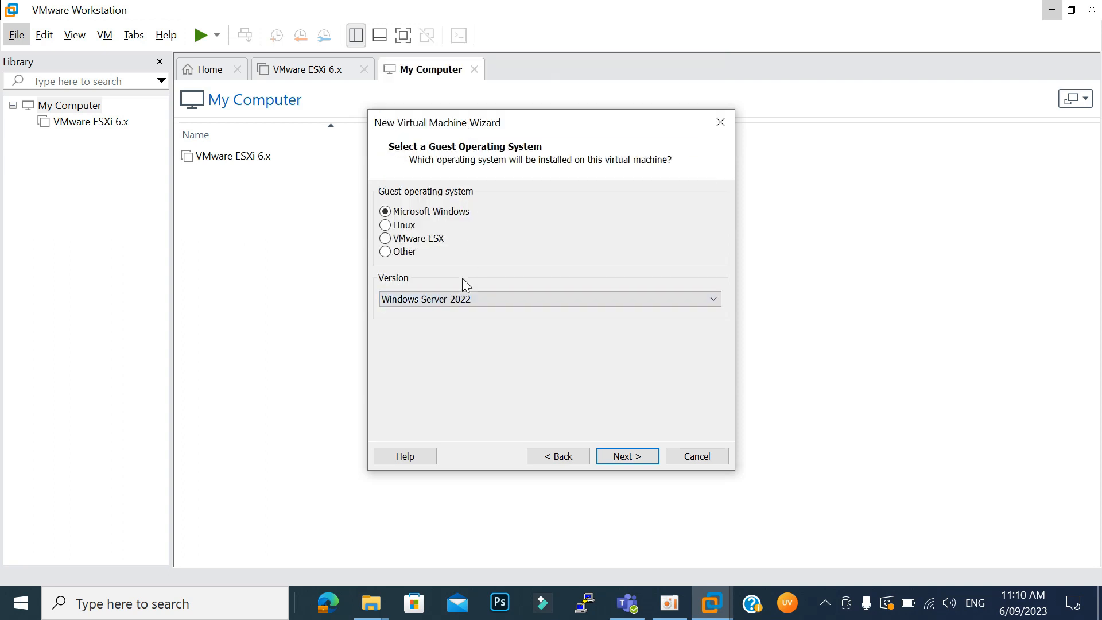
left_click(628, 457)
Keep the virtual machine name Windows Server 2022 and browse its location to Vmware Folder on the DATA (E:) drive.
left_click(487, 213)
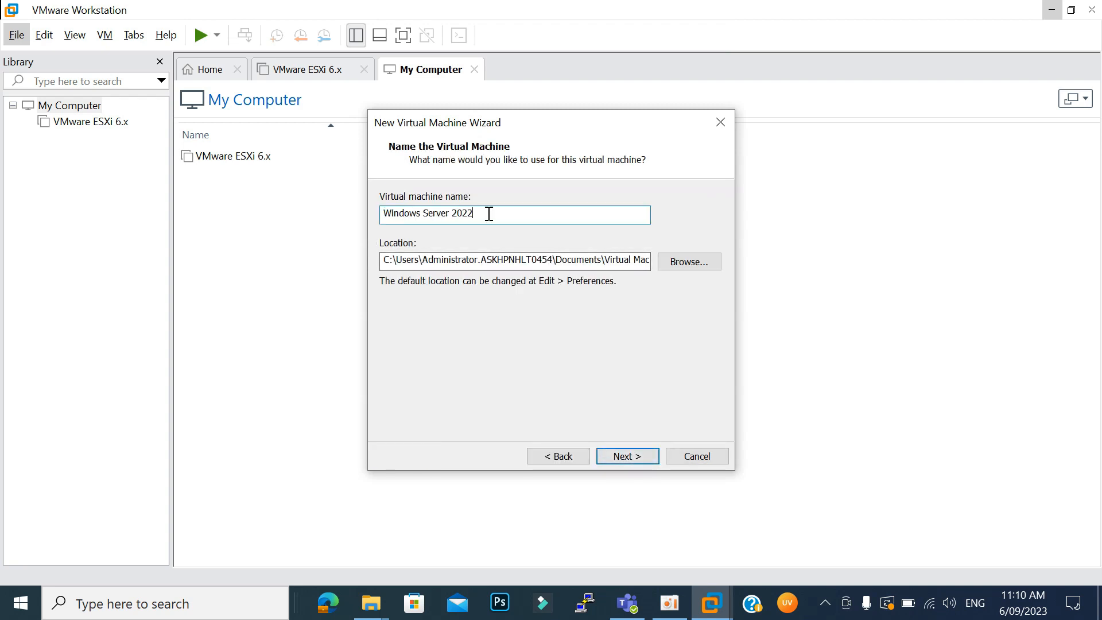
left_click_drag(476, 215, 370, 223)
left_click(495, 217)
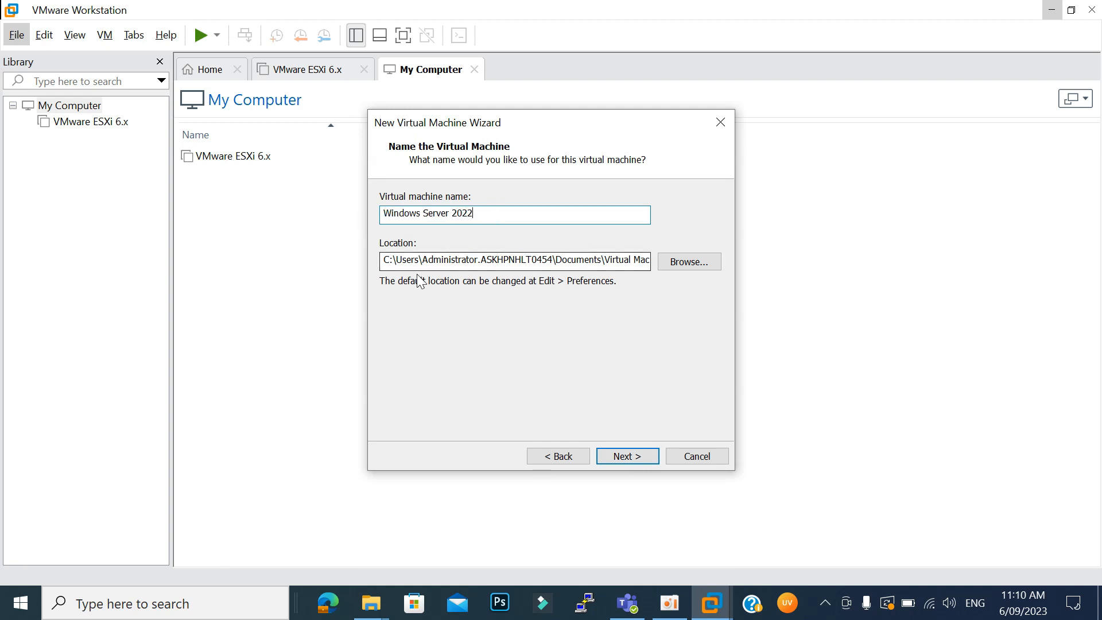
left_click(686, 265)
scroll(660, 275, "down", 3)
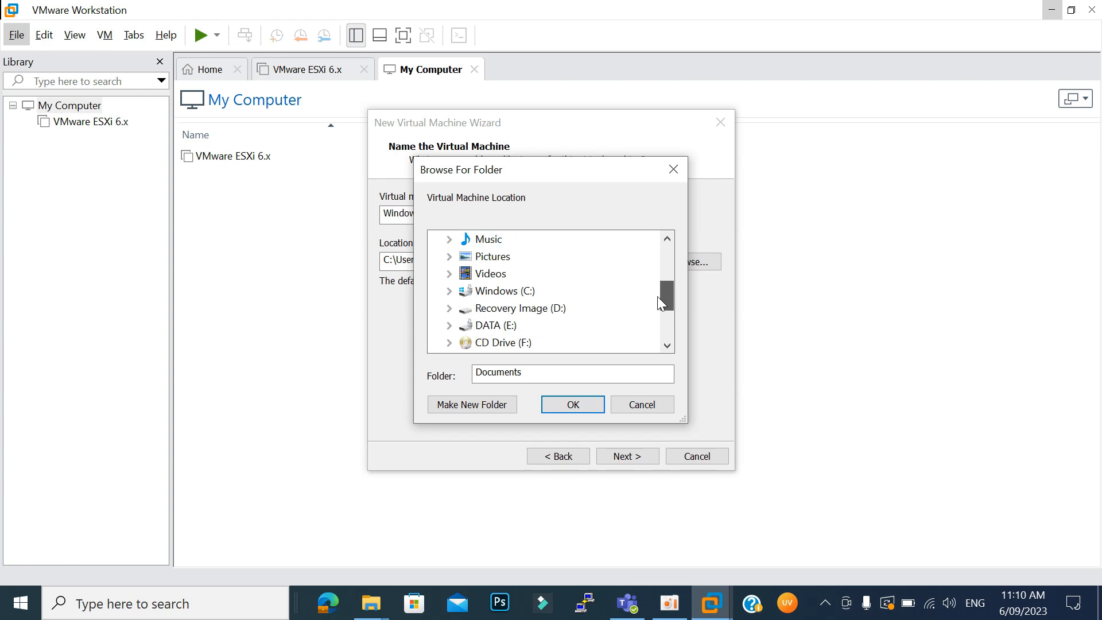
left_click(488, 323)
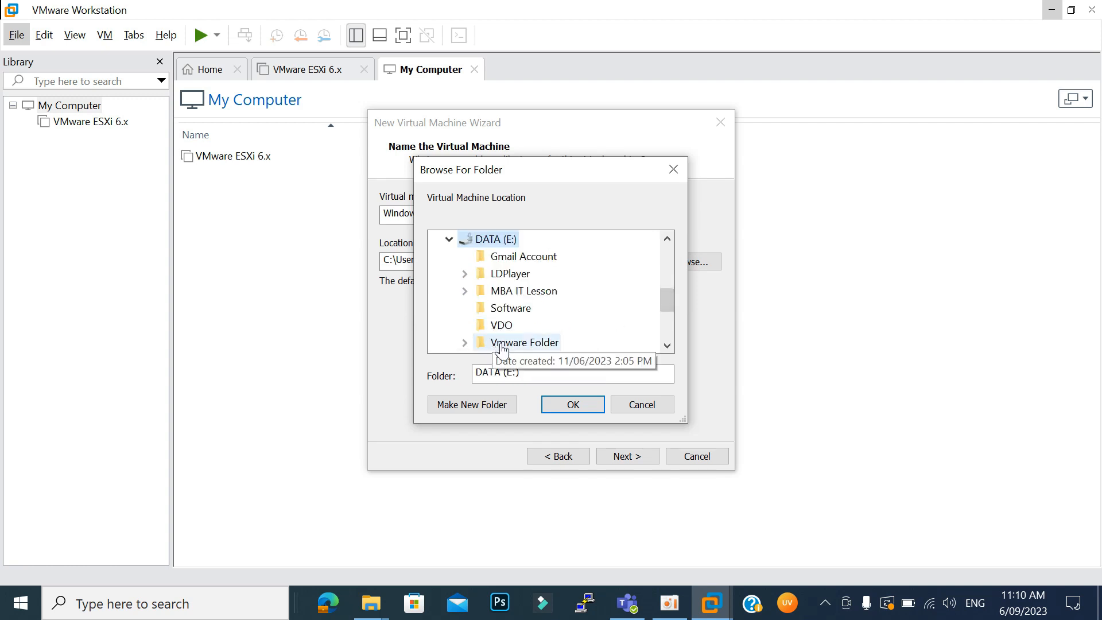
double_click(501, 344)
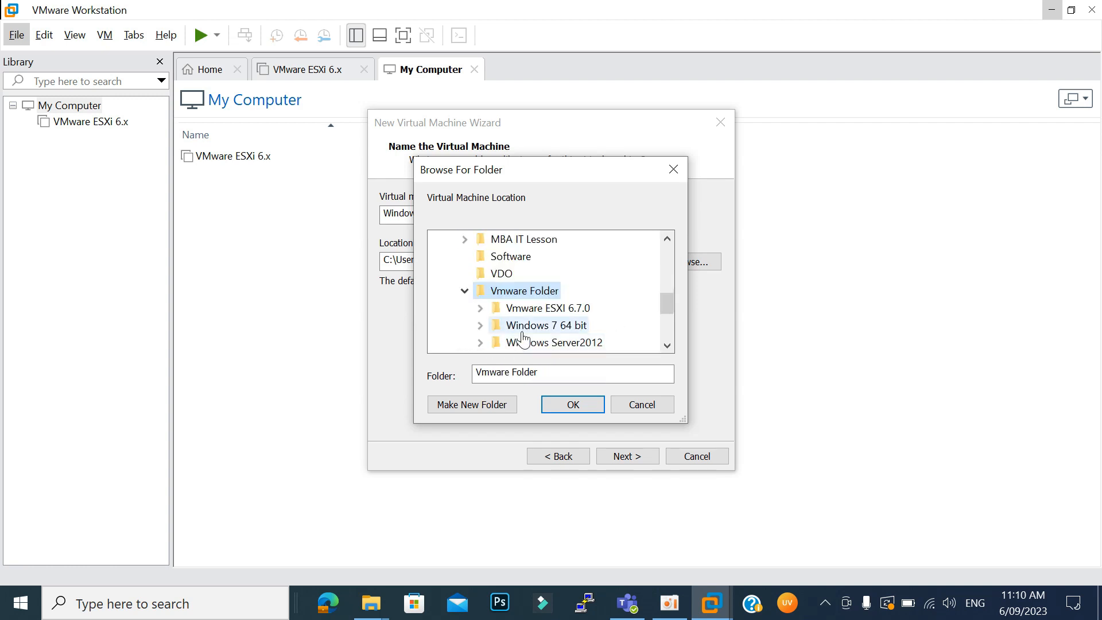
left_click_drag(668, 305, 669, 311)
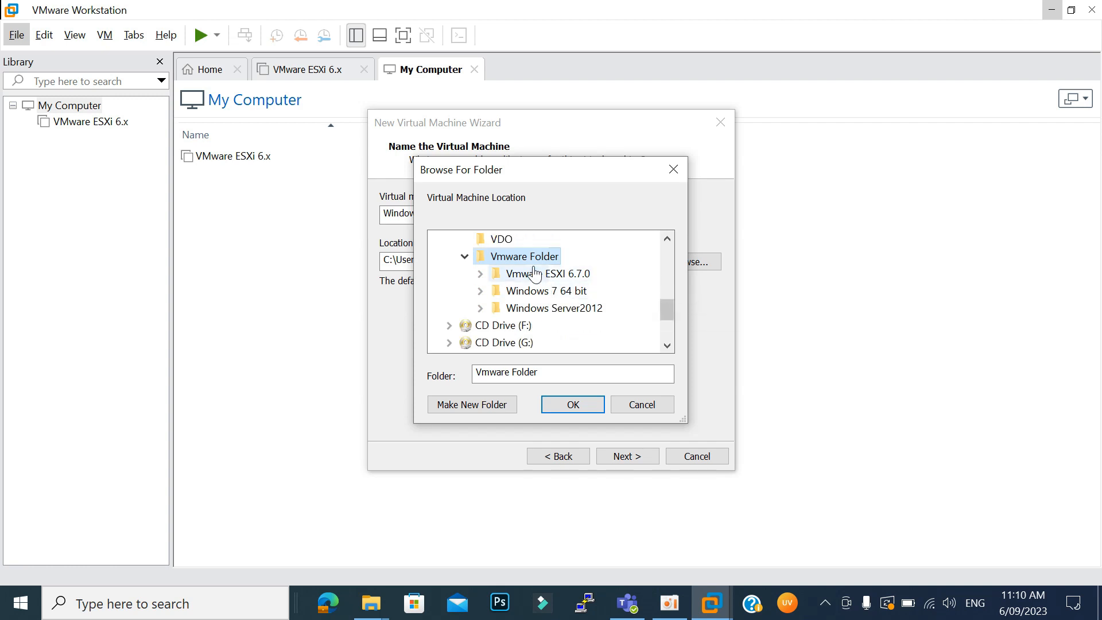
Create a folder named Windows Server 2022 inside Vmware Folder and use it as the virtual machine's location.
left_click(459, 409)
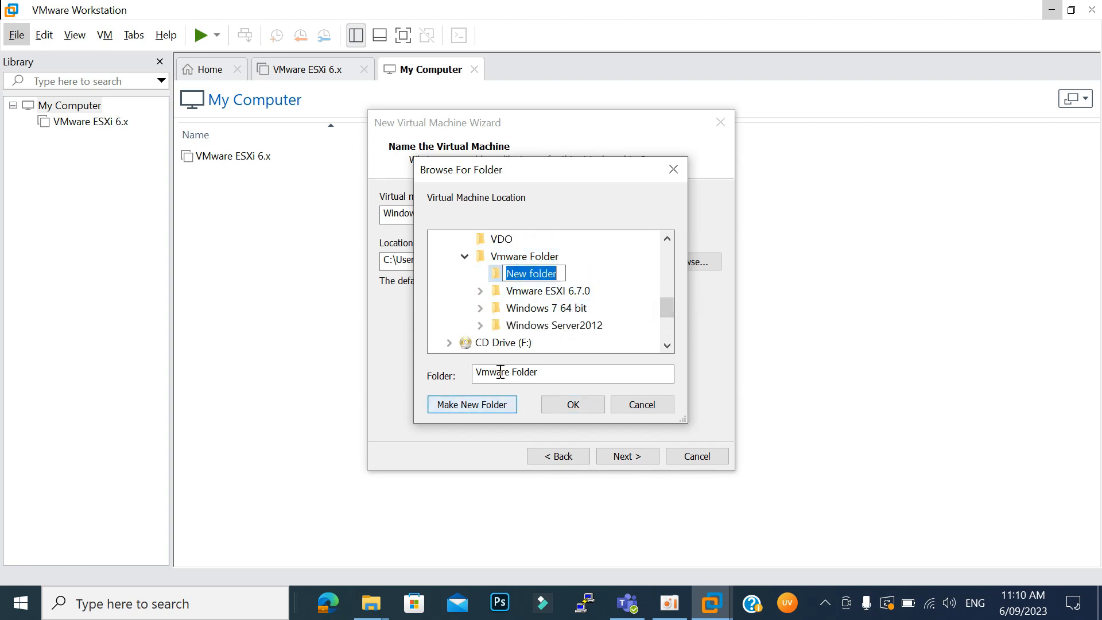
type("Windows Server 2022")
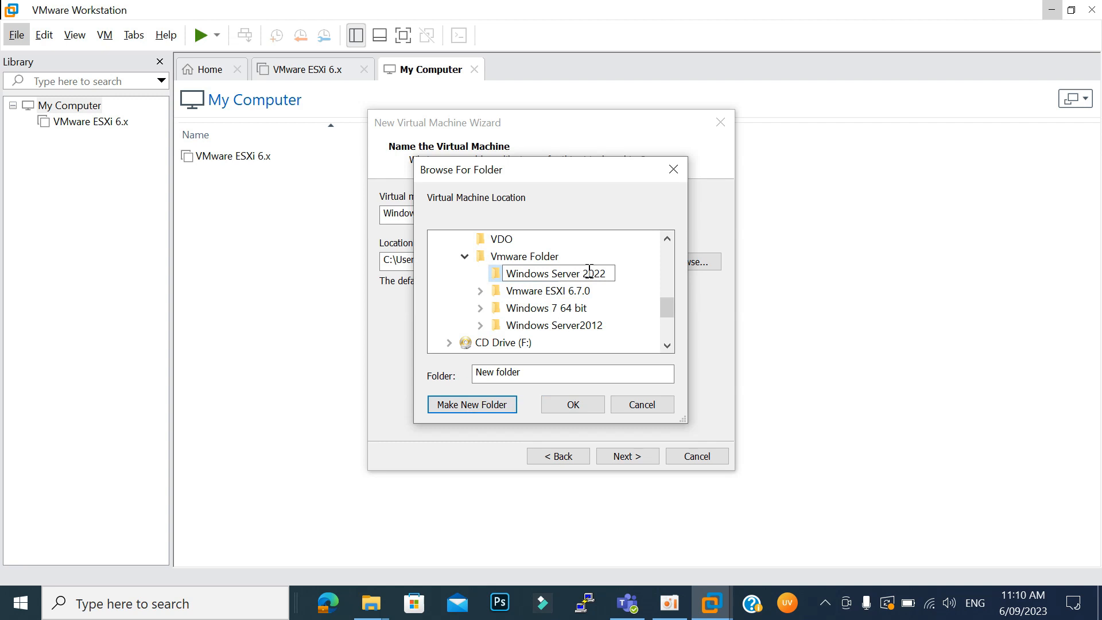
key("Return")
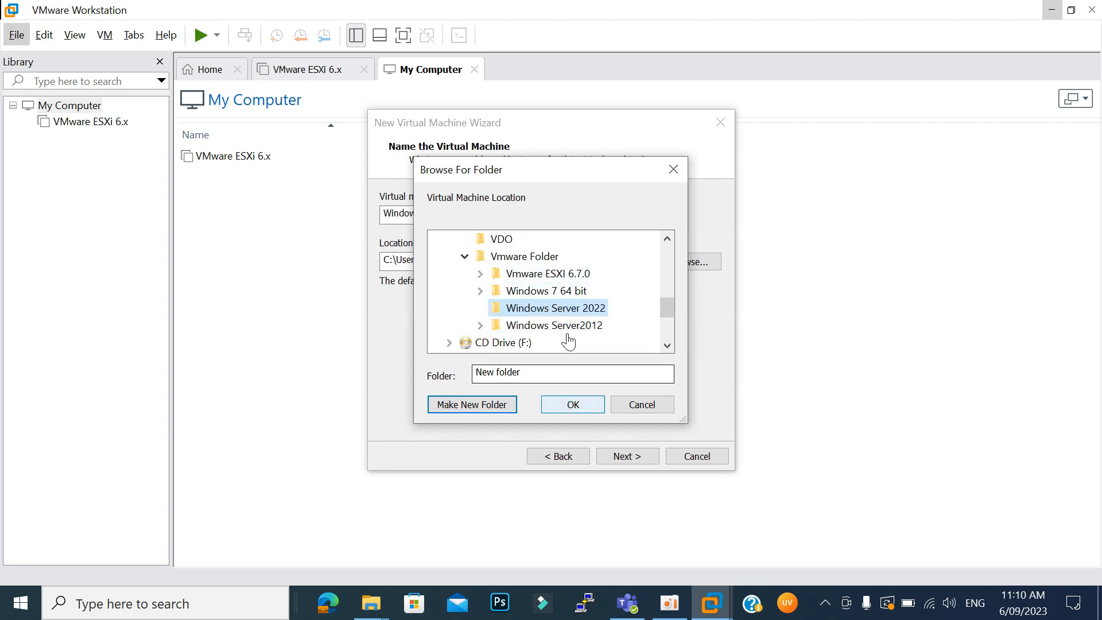
left_click(571, 404)
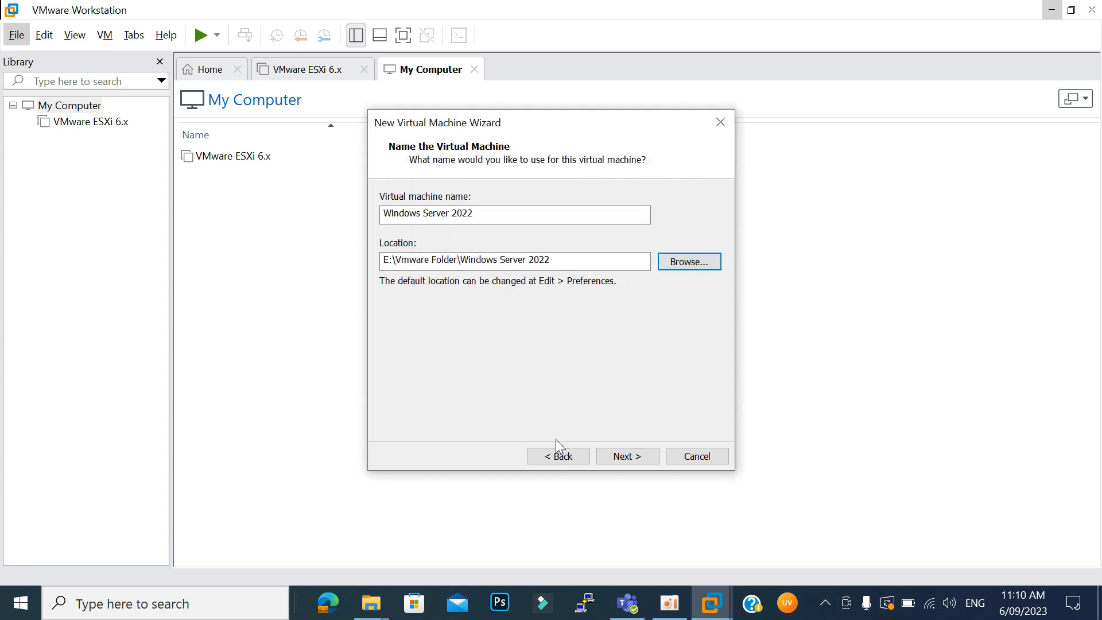
left_click(627, 456)
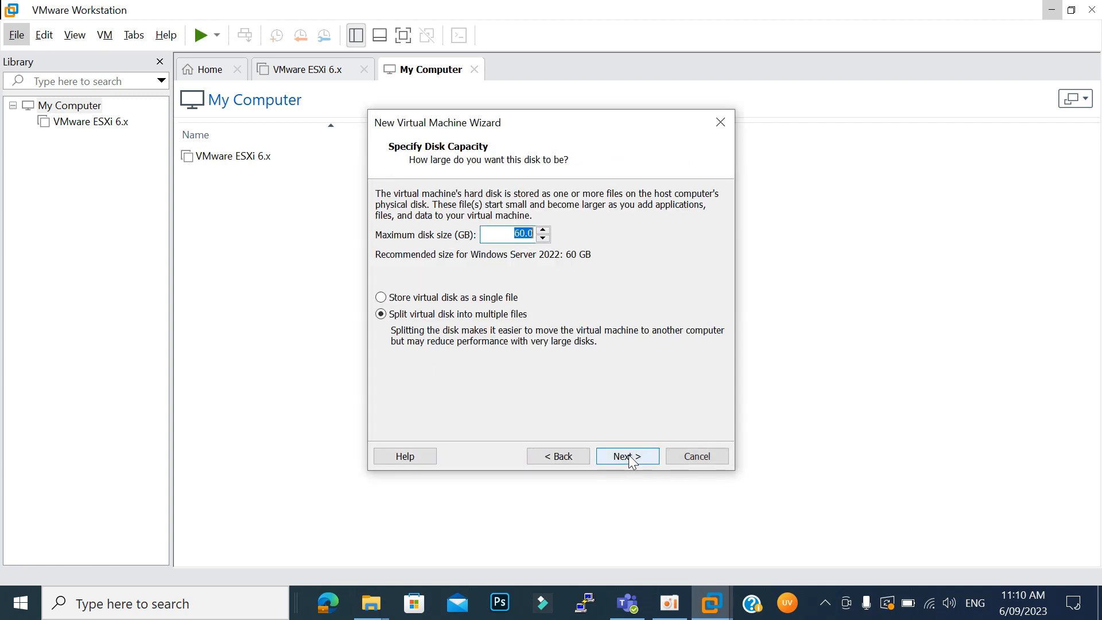
Set the maximum disk size to 100 GB, split into multiple files, and finish creating the virtual machine.
left_click(511, 237)
left_click_drag(511, 237, 539, 244)
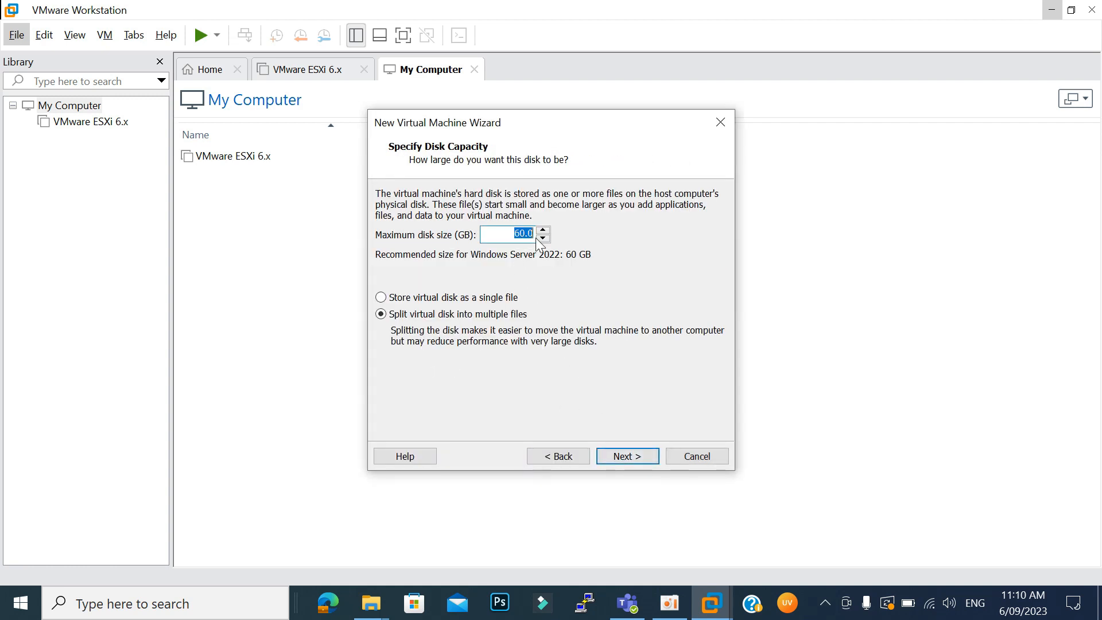
type("100")
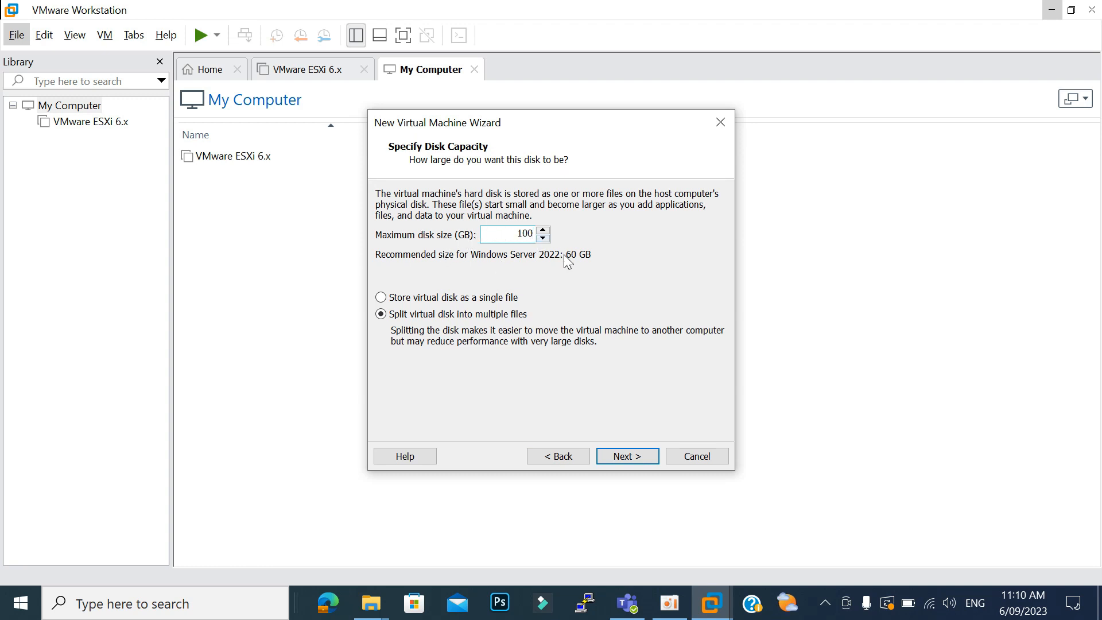
left_click(626, 453)
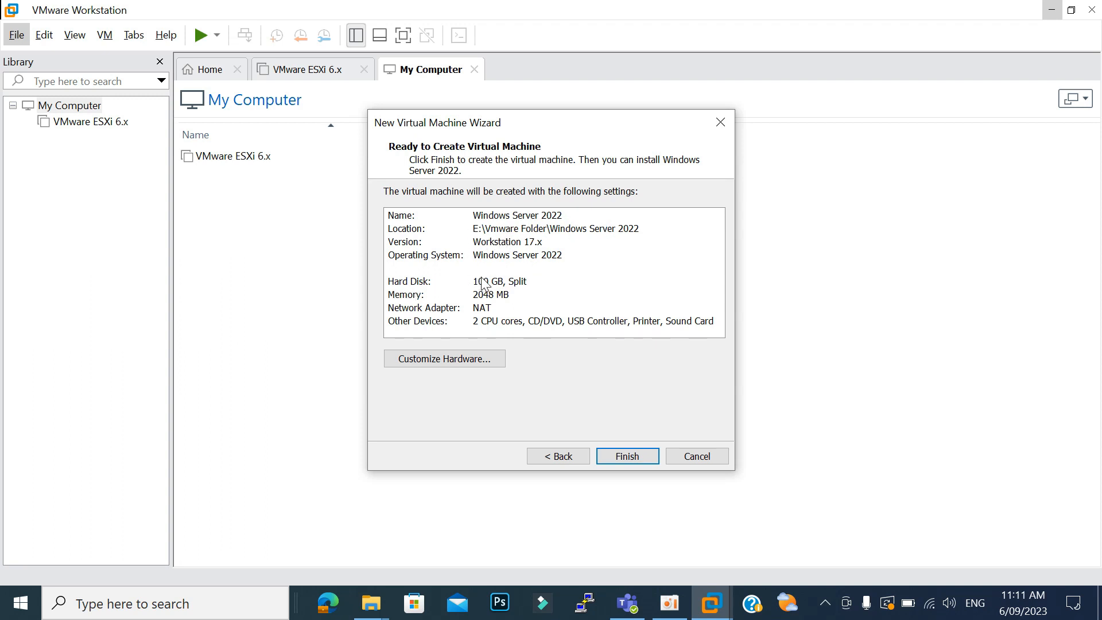
left_click(635, 456)
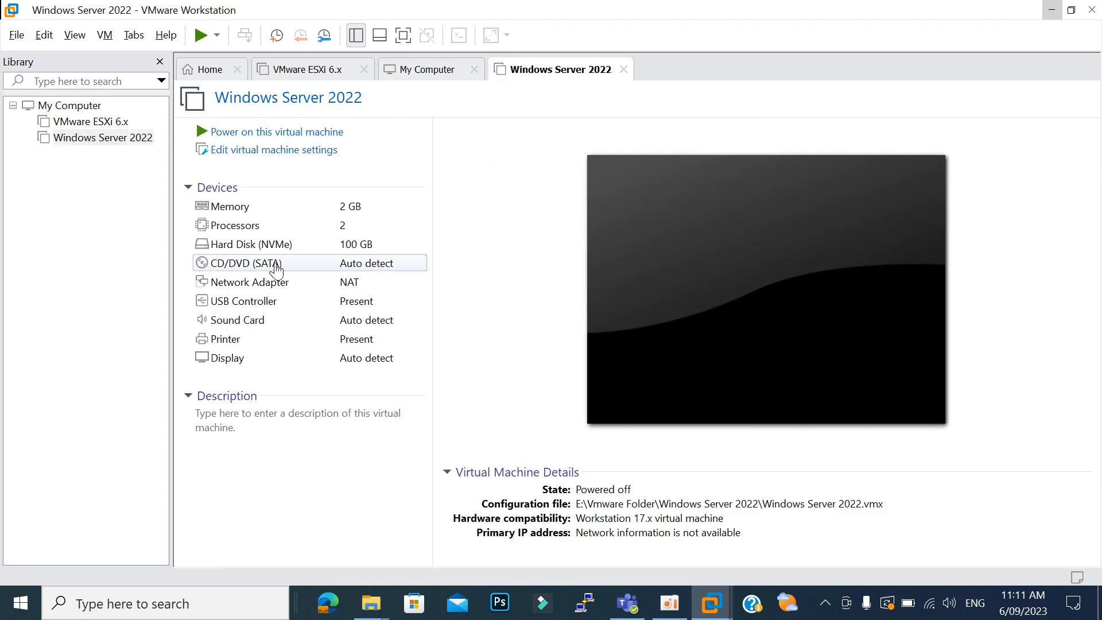
Set the CD/DVD (SATA) device to use the ISO image SERVER_EVAL_x64FRE_en-us from E:\Software.
left_click(256, 267)
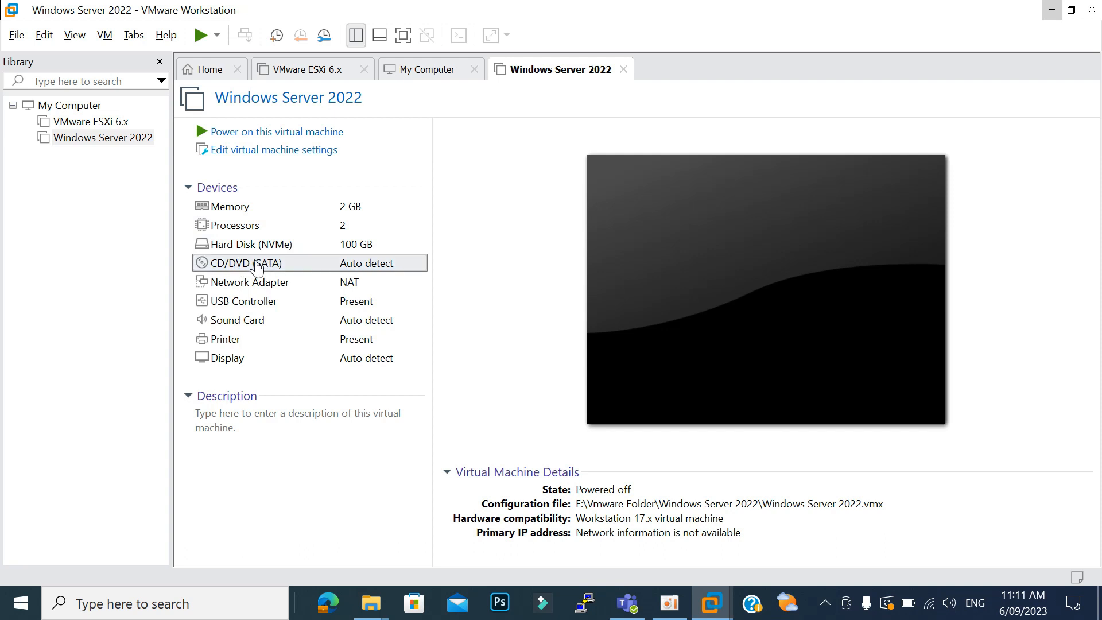
double_click(256, 267)
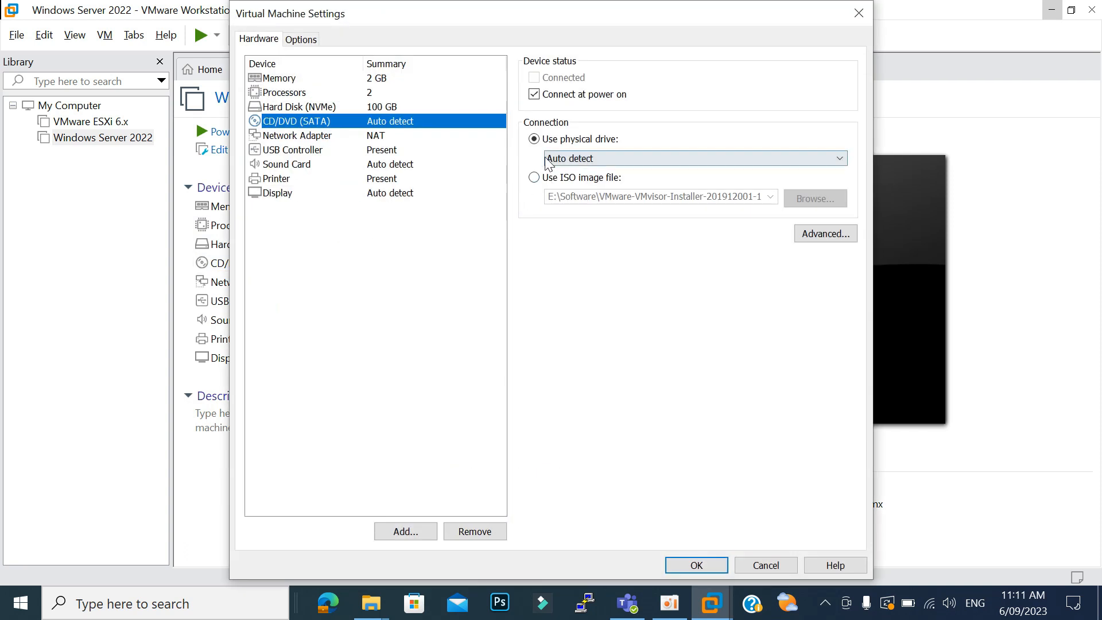
left_click(535, 179)
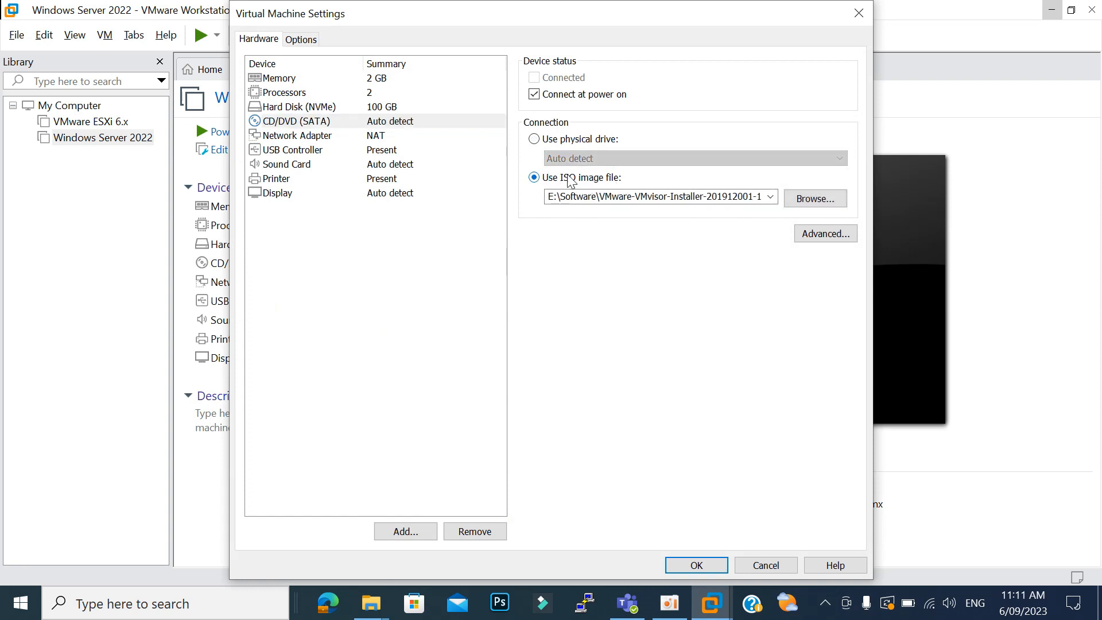
left_click(827, 203)
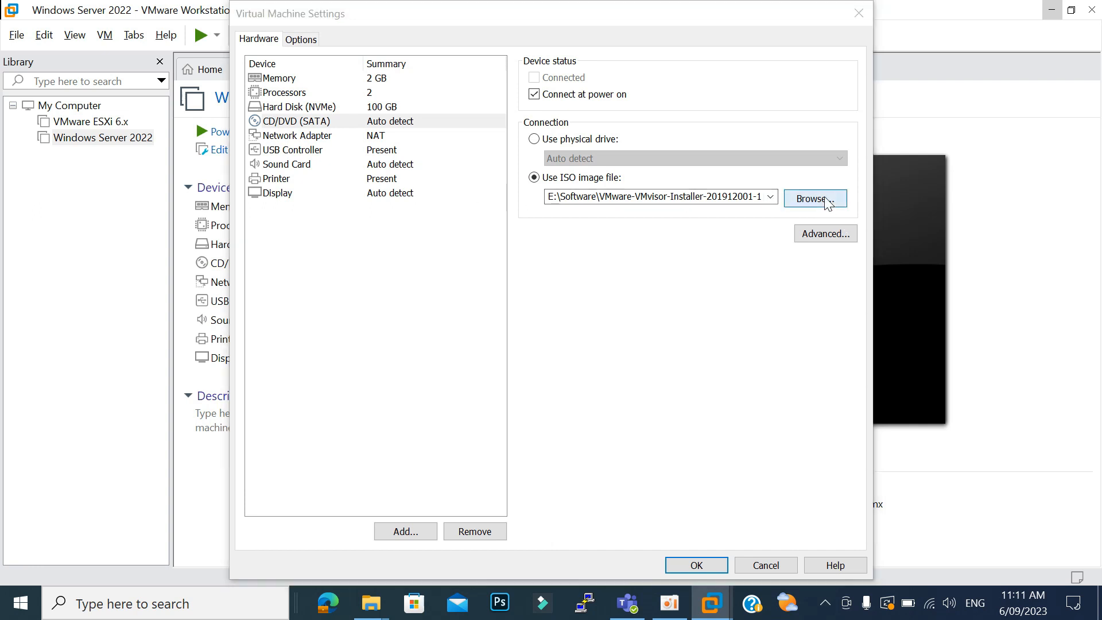
left_click(442, 156)
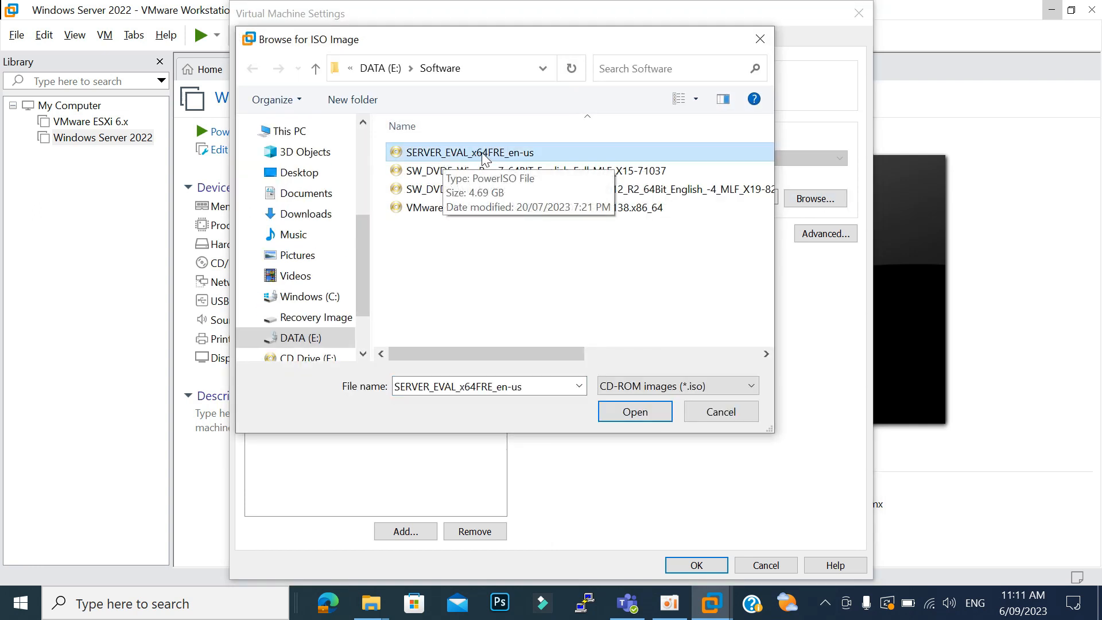
left_click(634, 412)
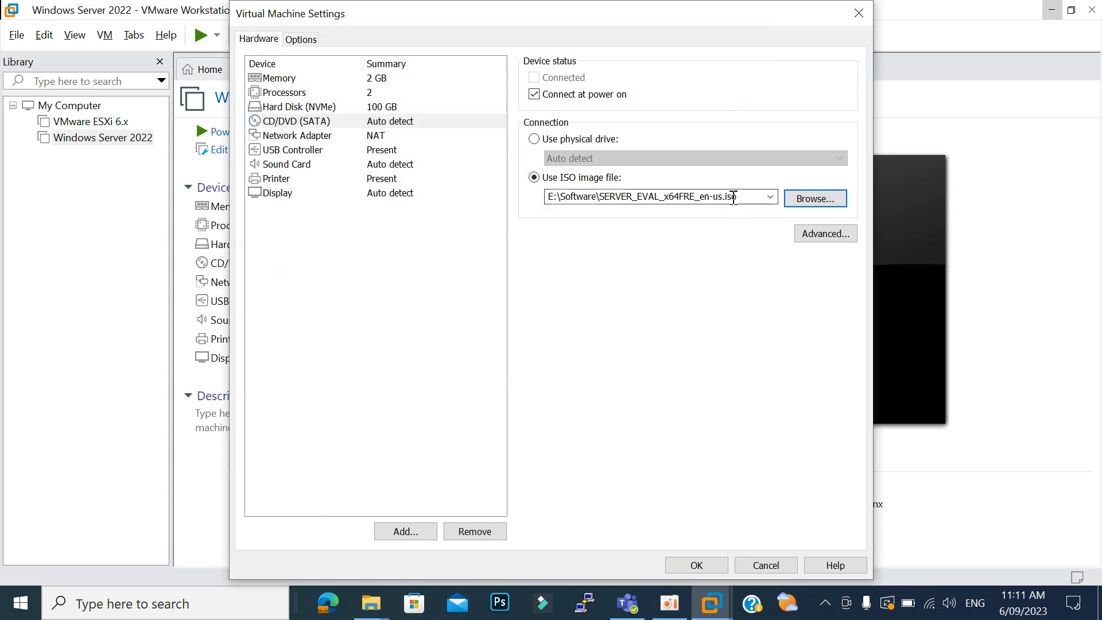
left_click(691, 565)
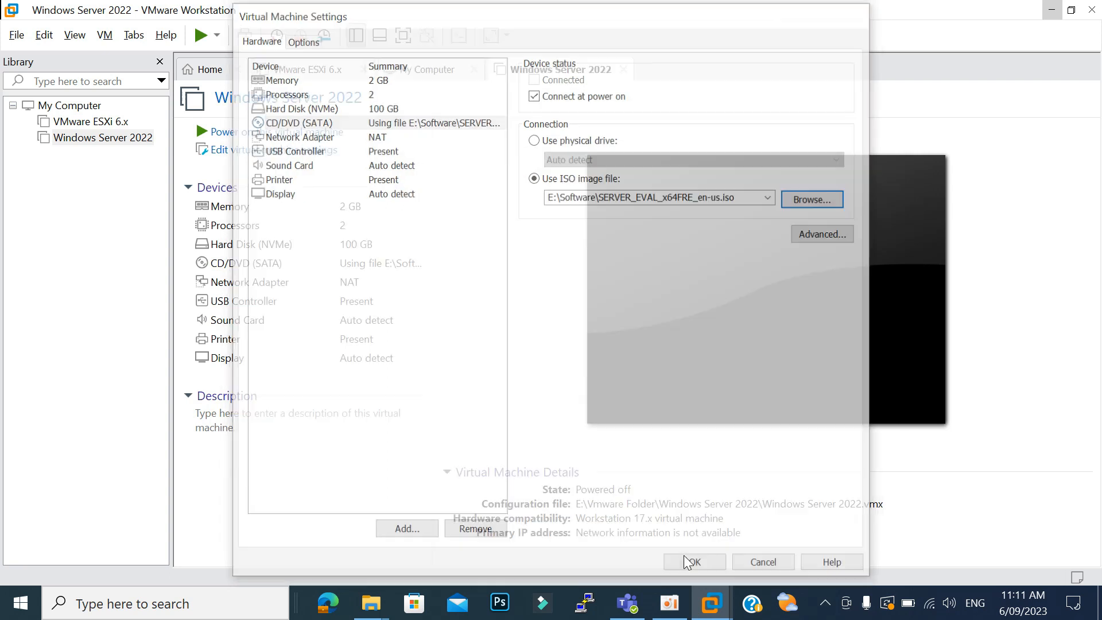
Power on the virtual machine from the installation disc and show it in full screen.
left_click(202, 36)
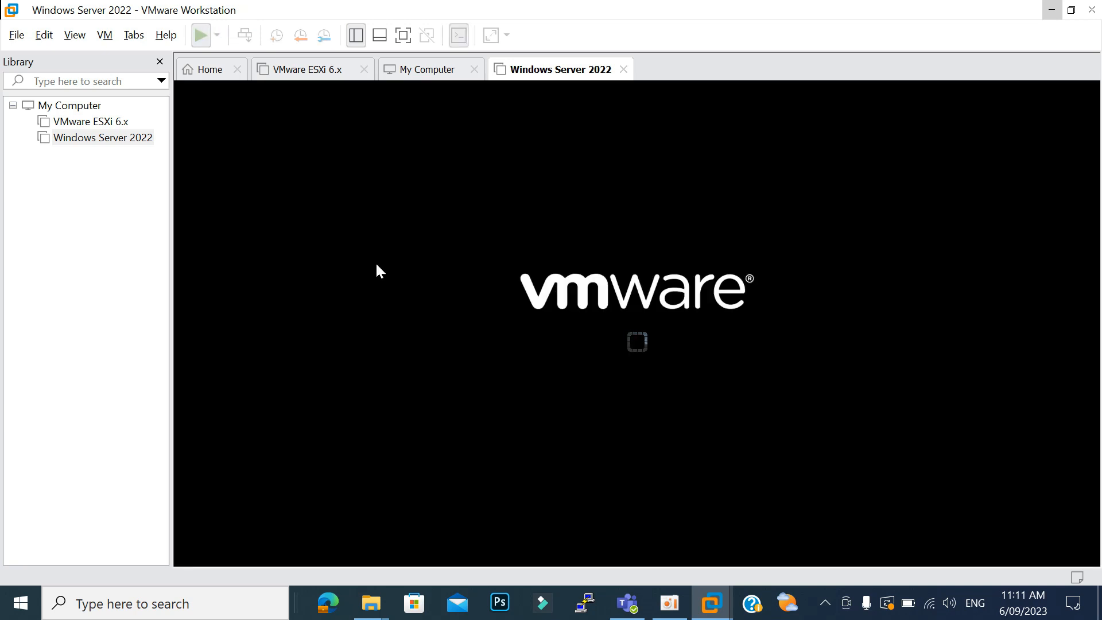
left_click(586, 340)
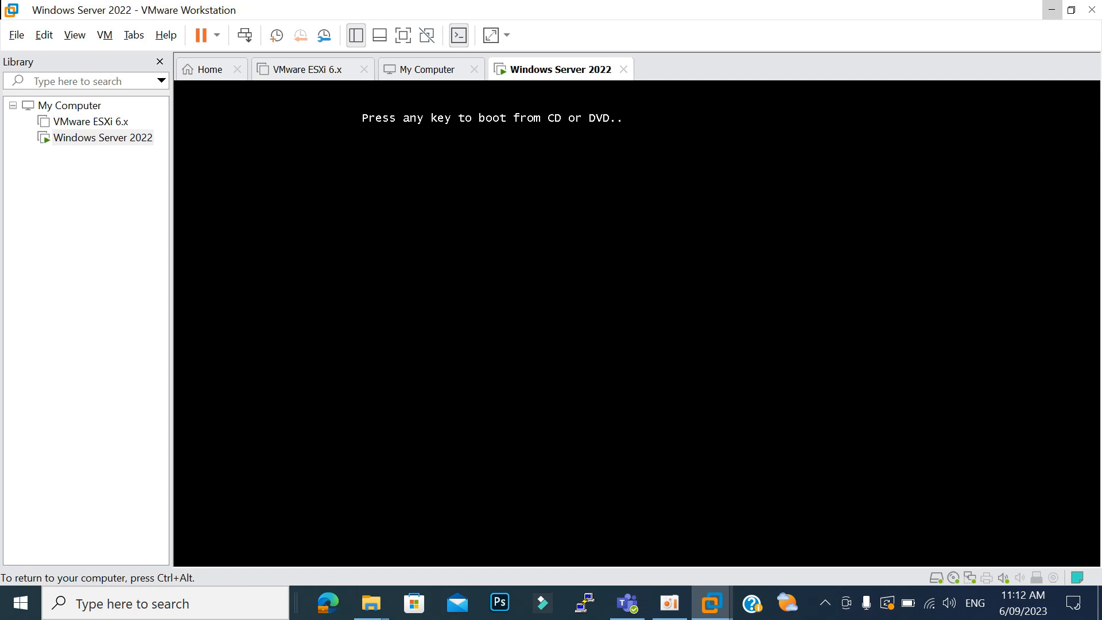
key("Return")
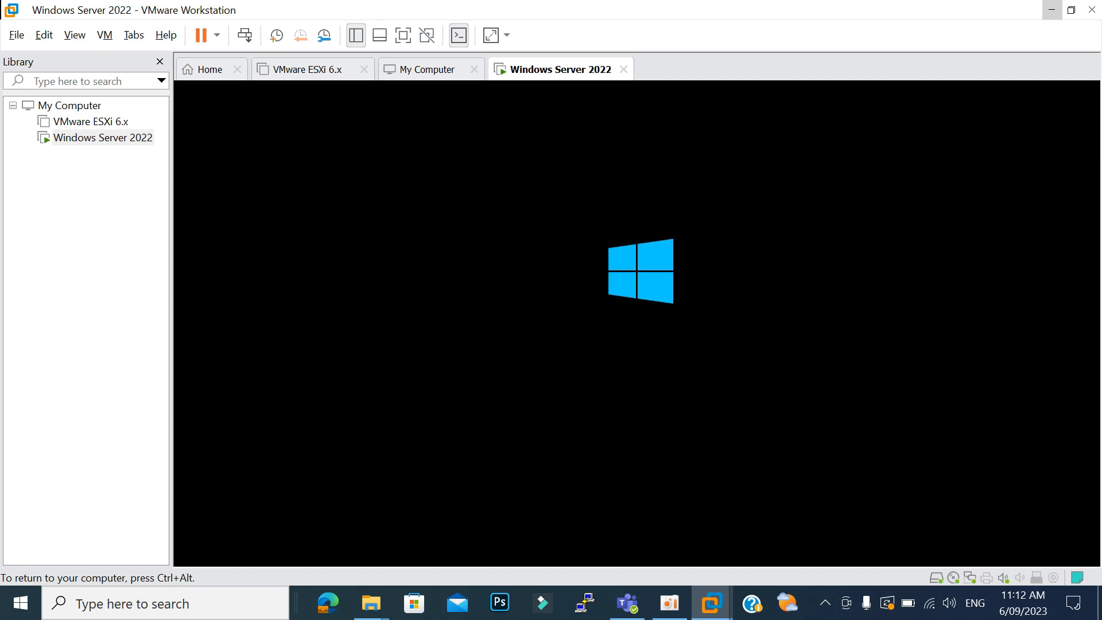
key("ctrl+alt+Return")
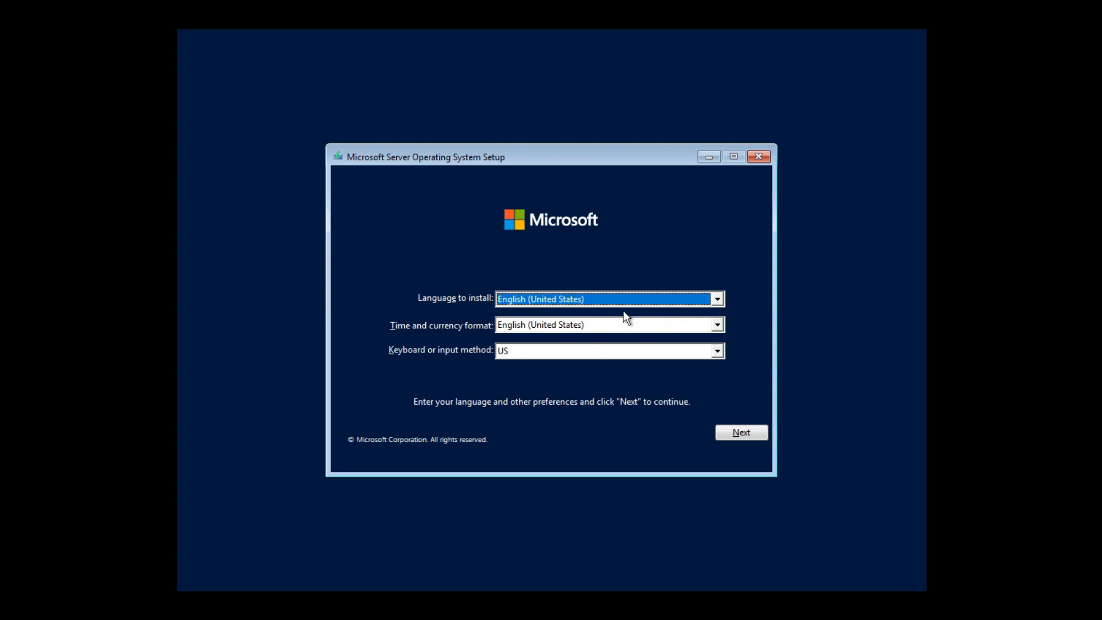
Start the installation with the default language and keyboard settings, selecting Windows Server 2022 Datacenter Evaluation (Desktop Experience) as the operating system.
left_click(755, 426)
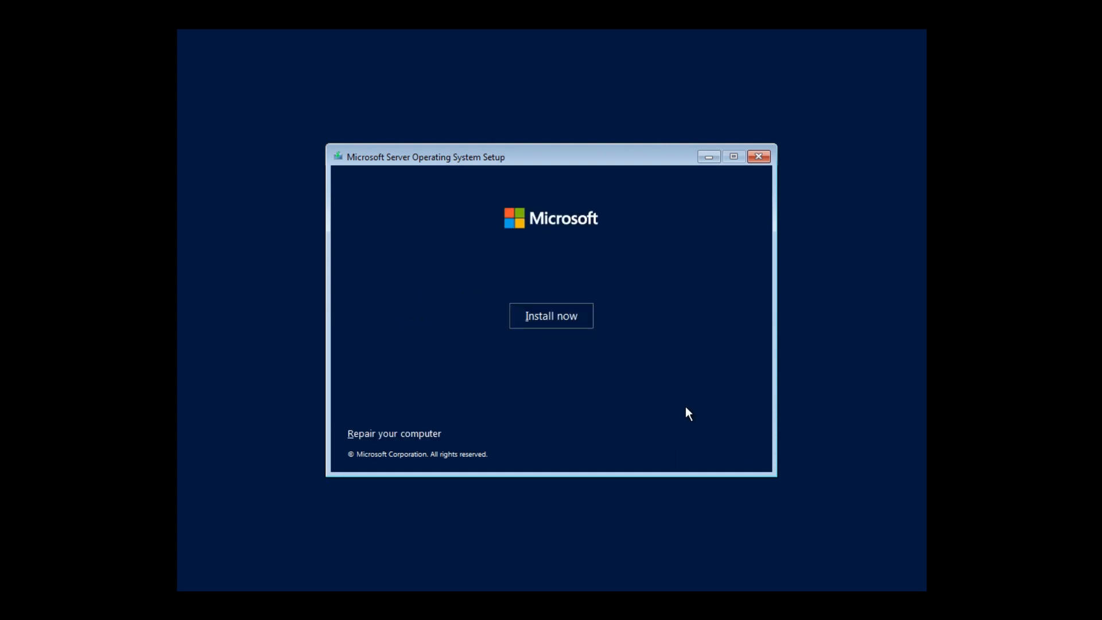
left_click(545, 313)
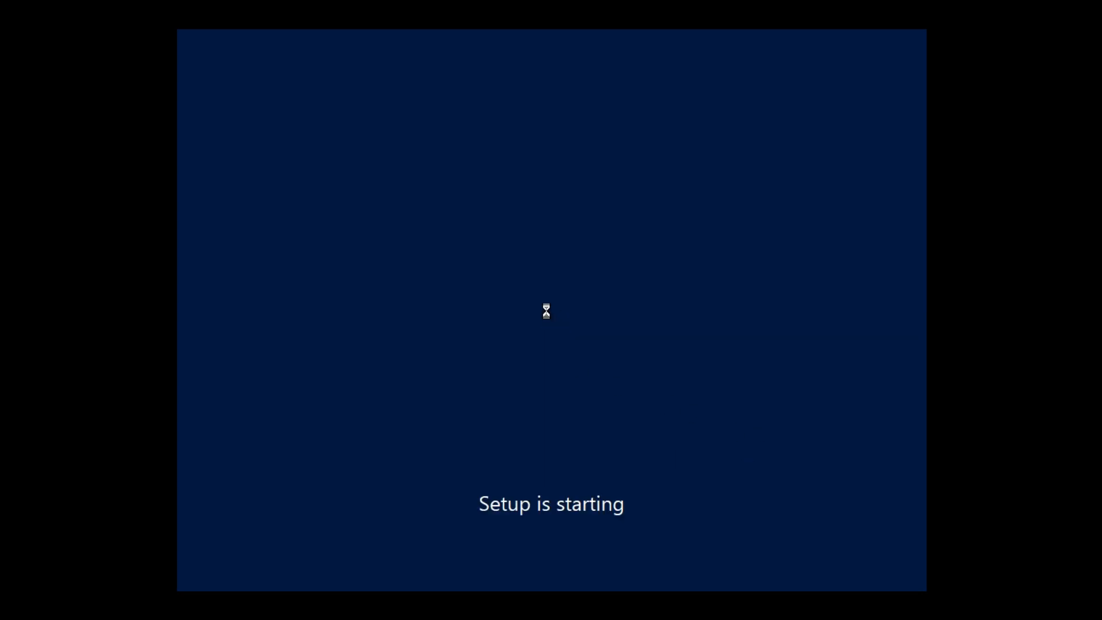
left_click(440, 261)
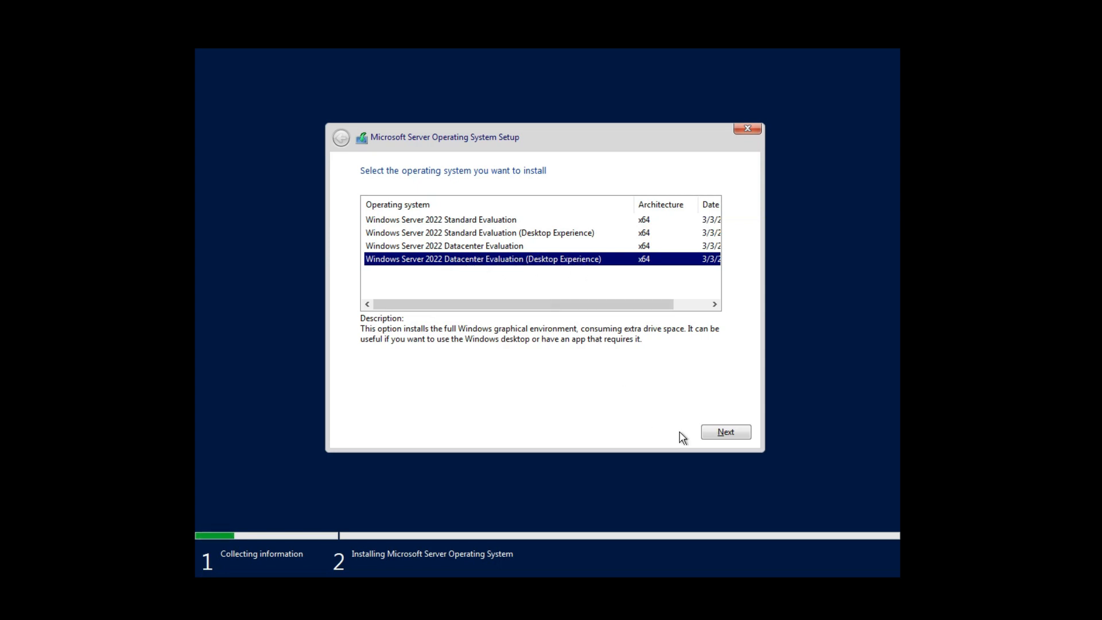
left_click(721, 438)
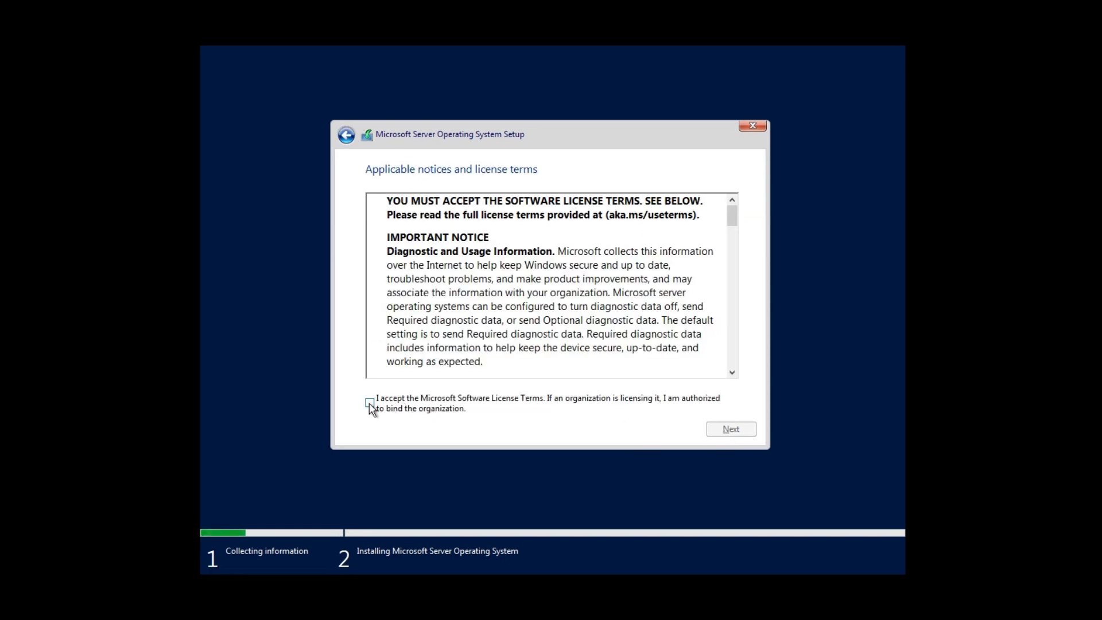
Accept the Microsoft Software License Terms and choose the Custom installation of the operating system only.
left_click(370, 404)
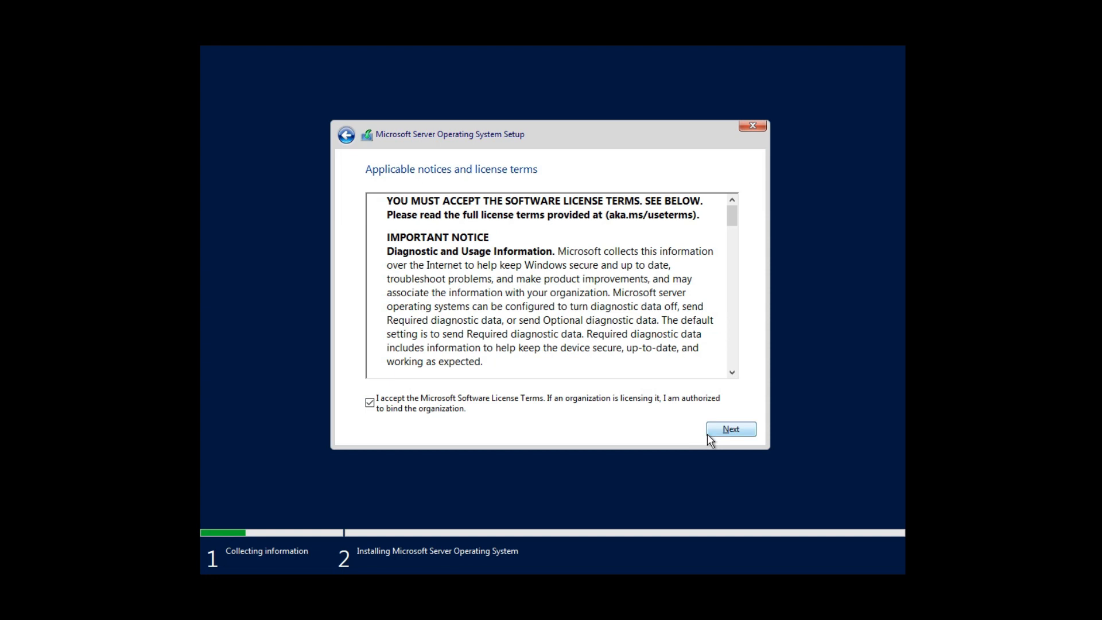
left_click(729, 431)
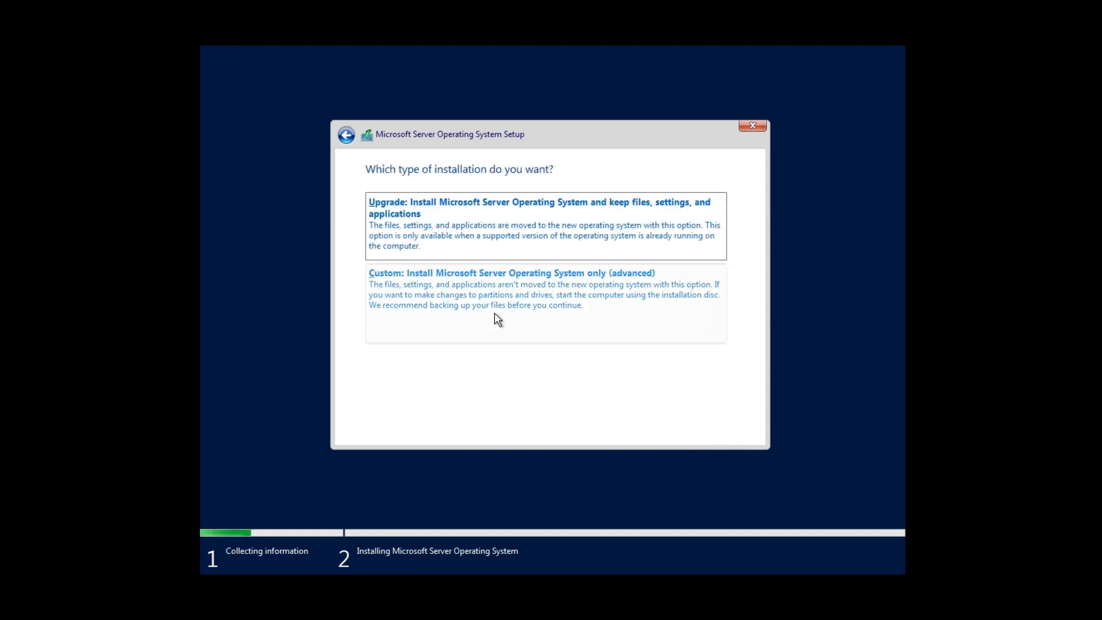
left_click(540, 297)
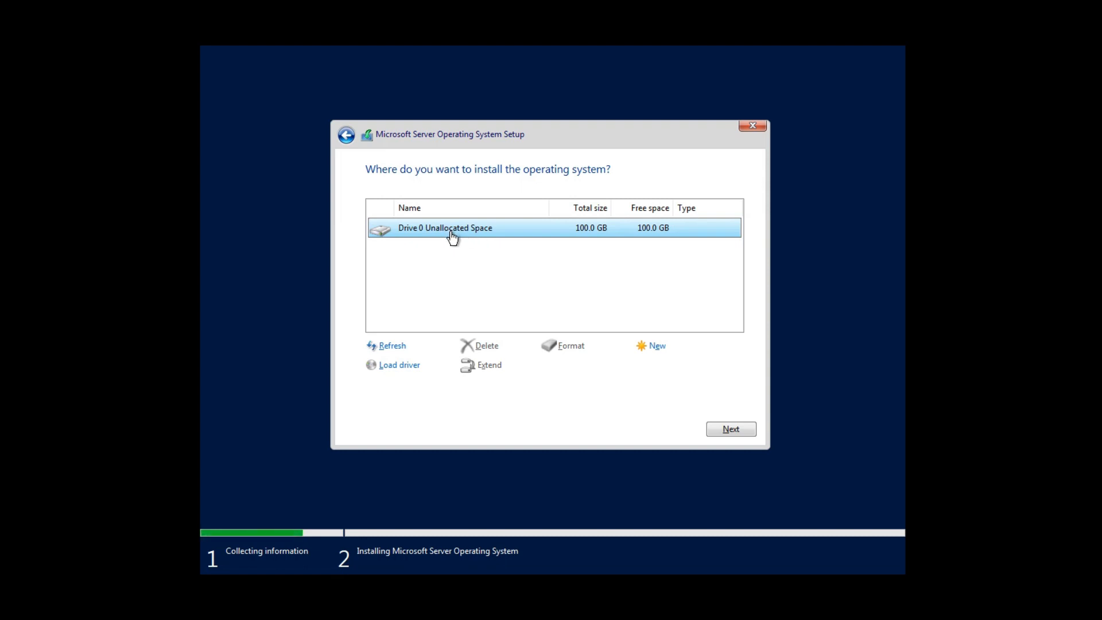
Create a new 50000 MB partition in the unallocated space of Drive 0, allowing the additional system partitions.
left_click(654, 348)
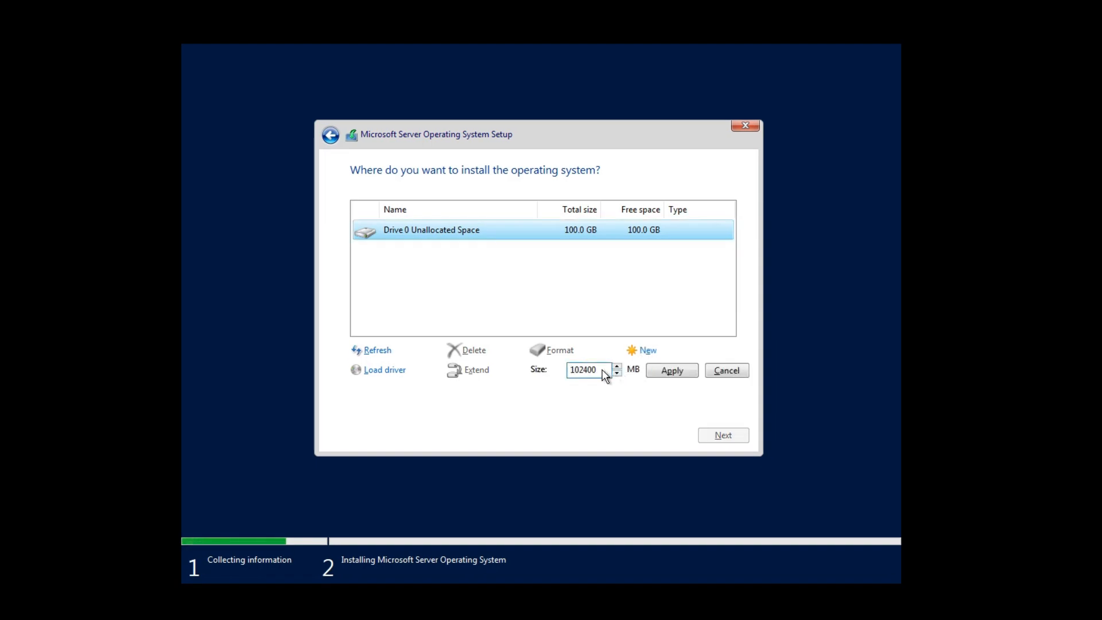
left_click_drag(588, 370, 561, 377)
type("50000")
left_click(660, 371)
left_click(633, 375)
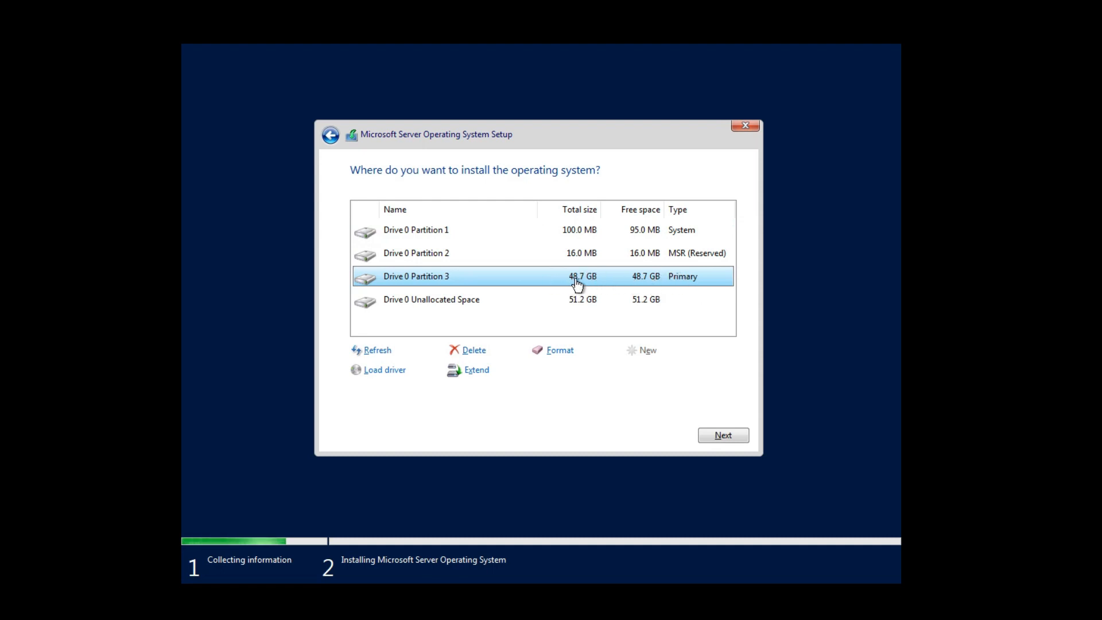
Create another partition from all the remaining unallocated space and start installing the operating system on Drive 0 Partition 3.
left_click(486, 304)
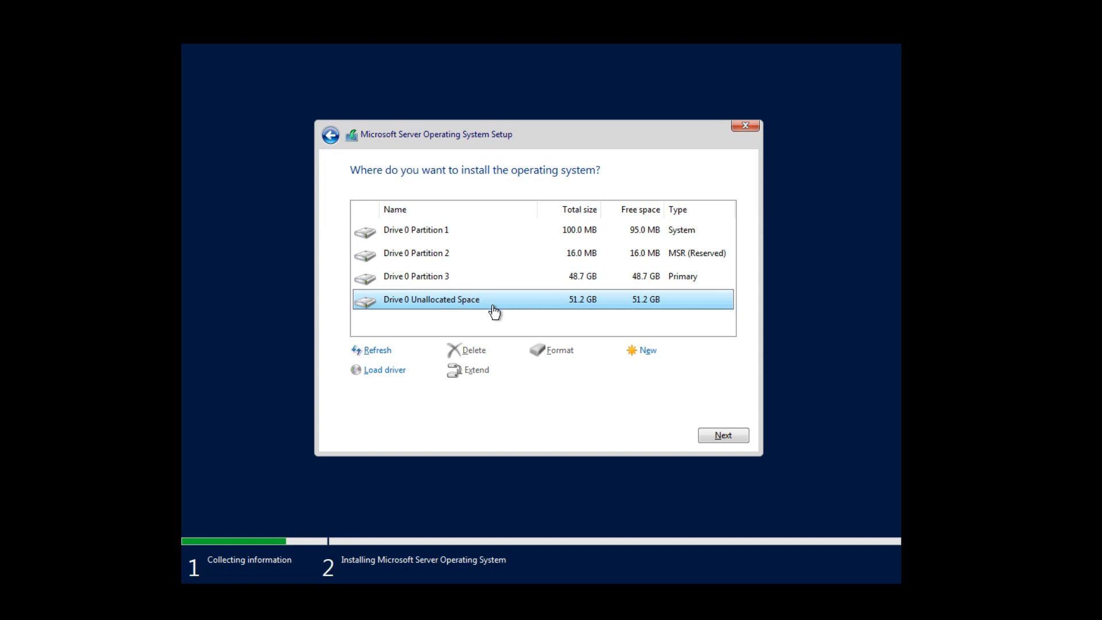
left_click(633, 356)
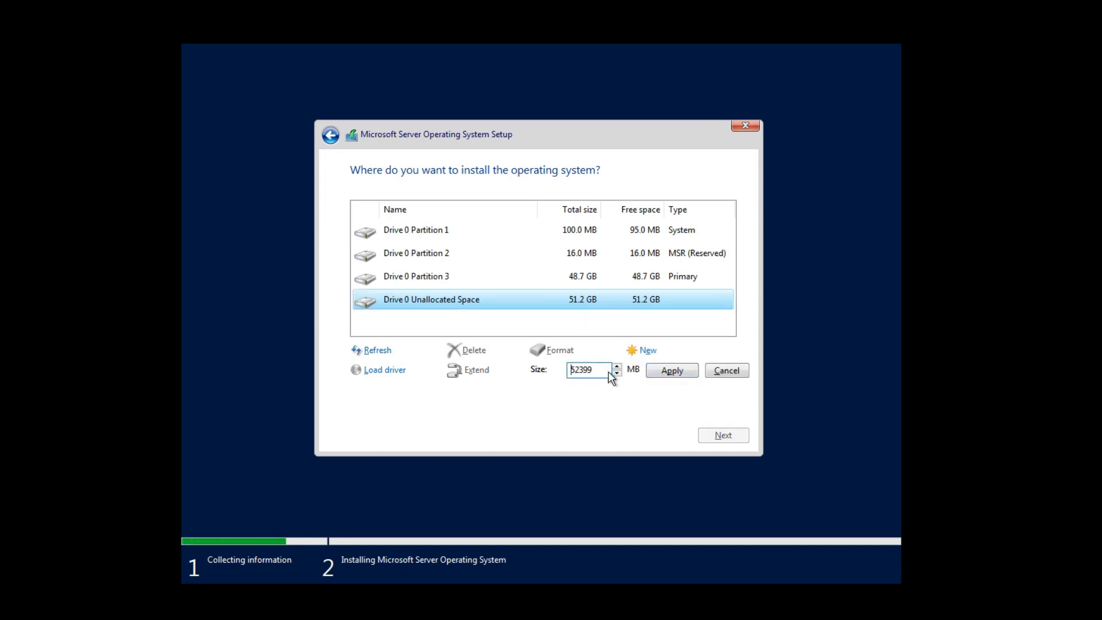
left_click(669, 369)
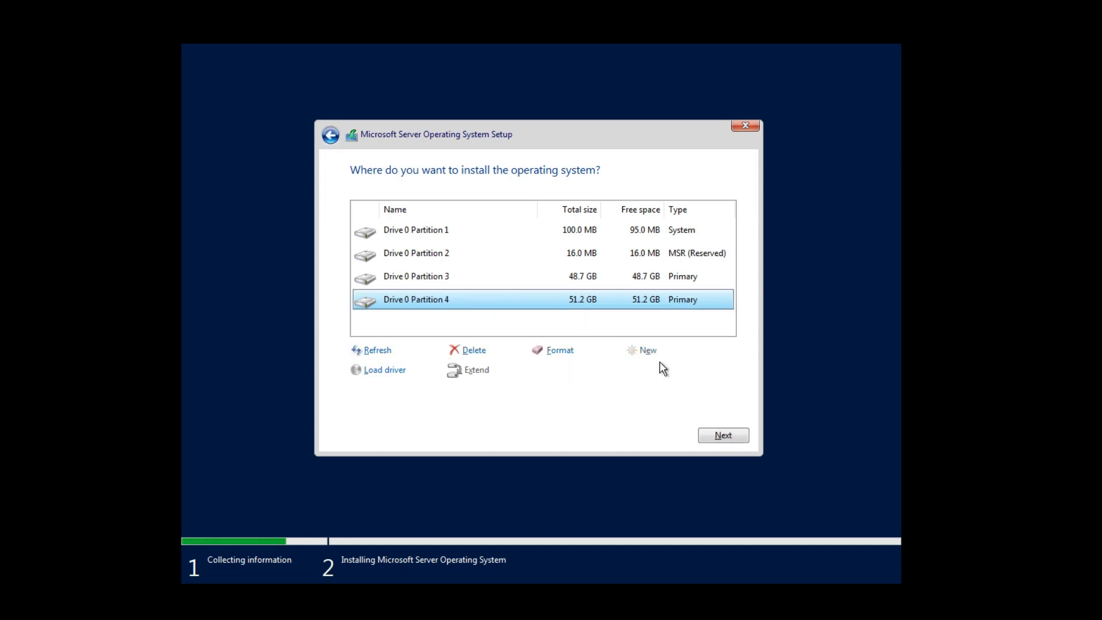
left_click(599, 278)
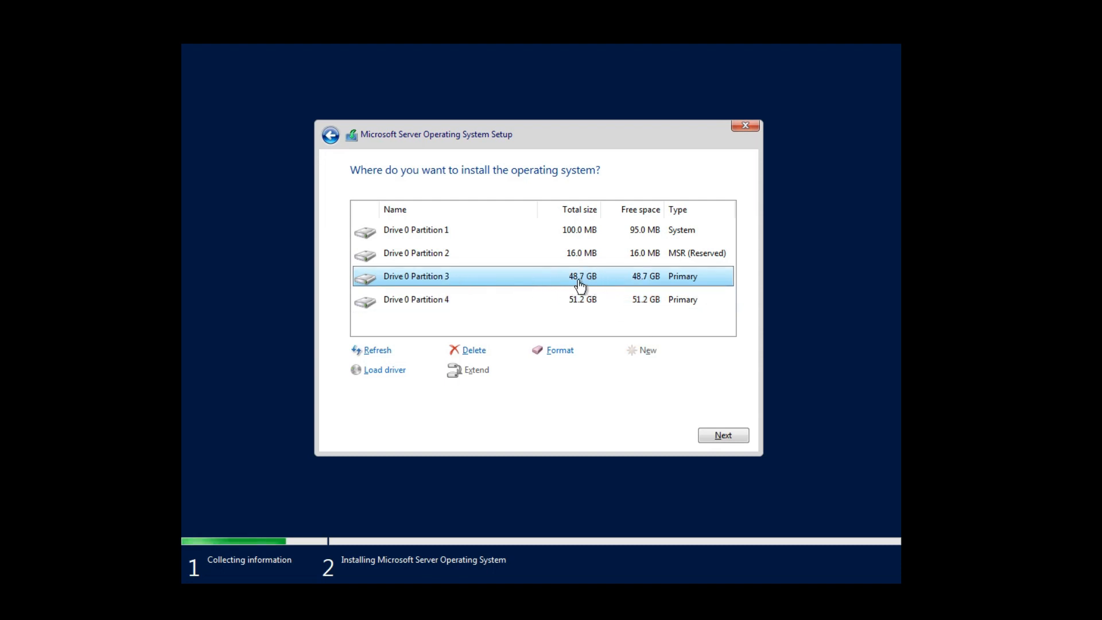
left_click(723, 436)
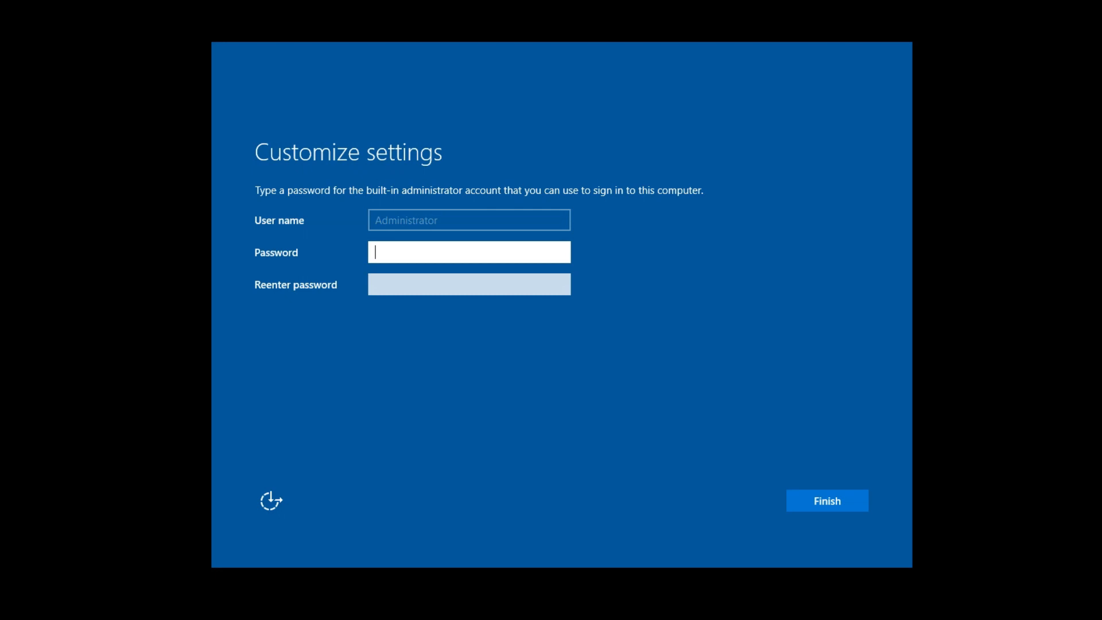
Enter and re-enter a password for the built-in Administrator account and finish customizing the settings.
type("•••••••••")
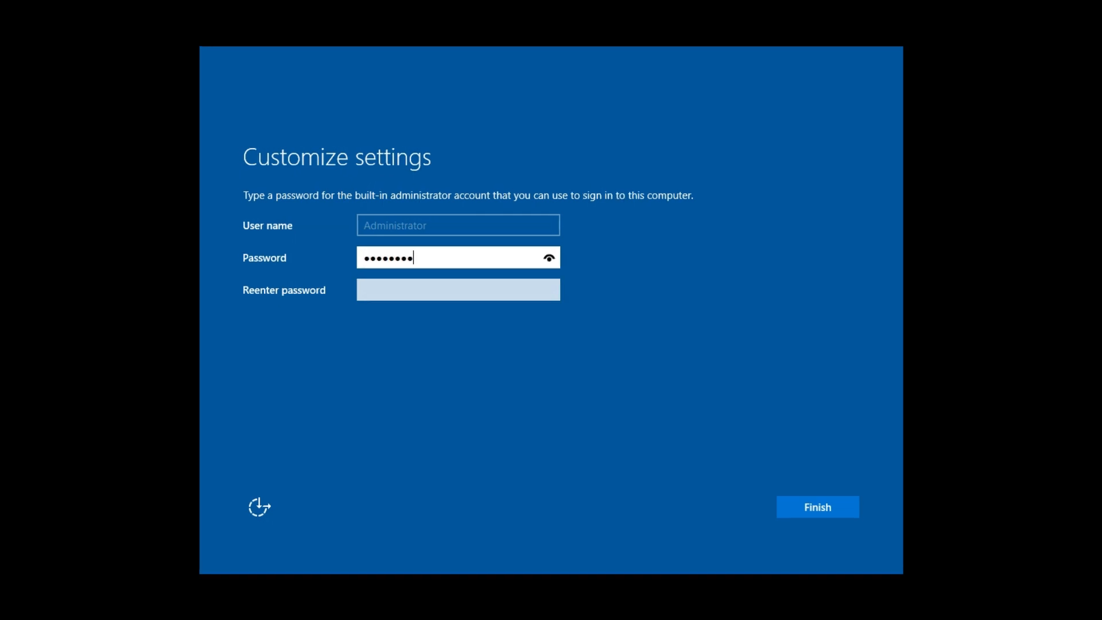
key("Tab")
type("•••••••••")
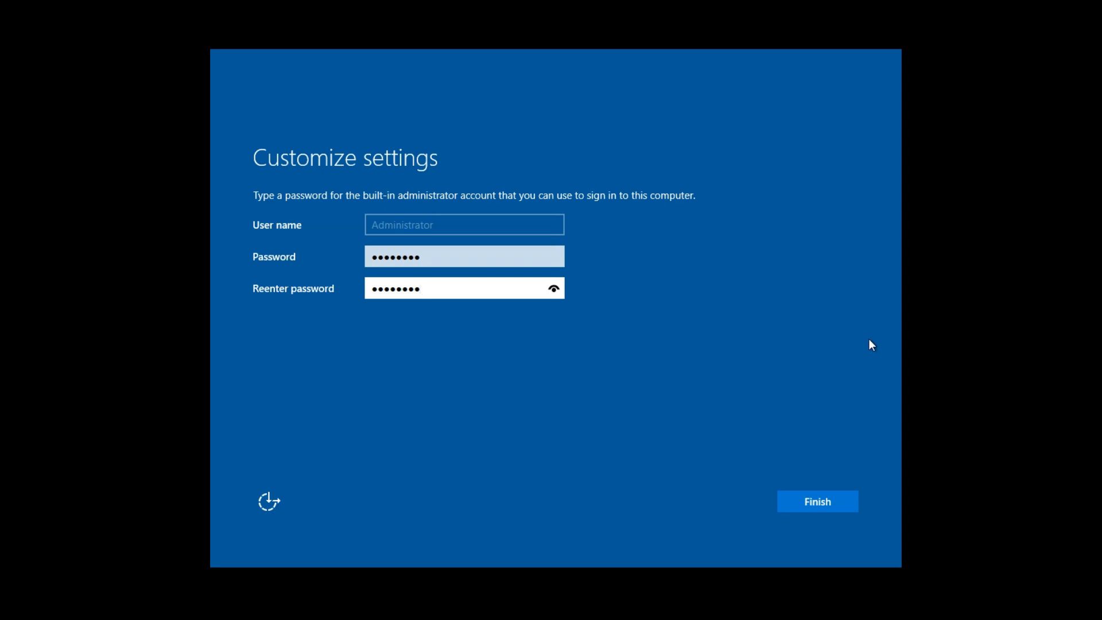
left_click(812, 505)
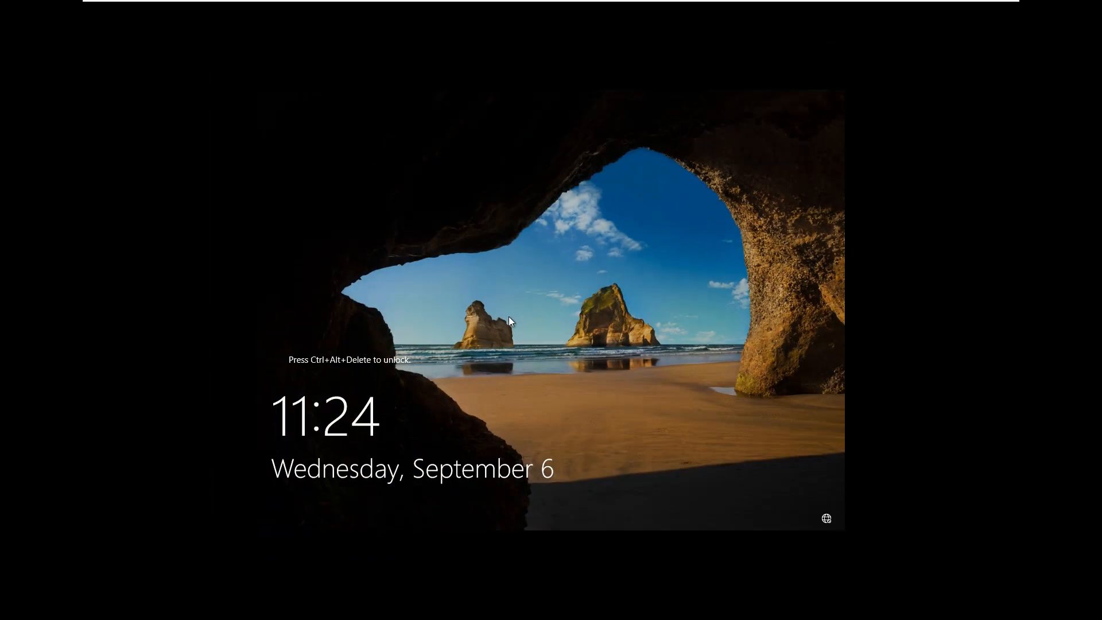
Unlock the server and enter the Administrator account's password to sign in.
key("ctrl+alt+Delete")
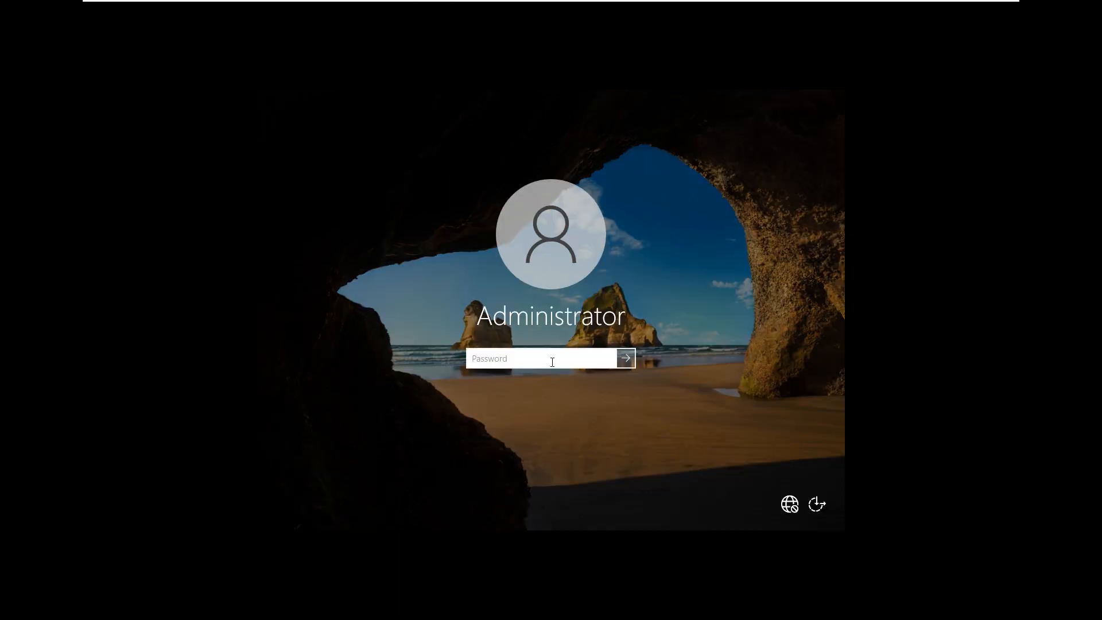
type("•••••")
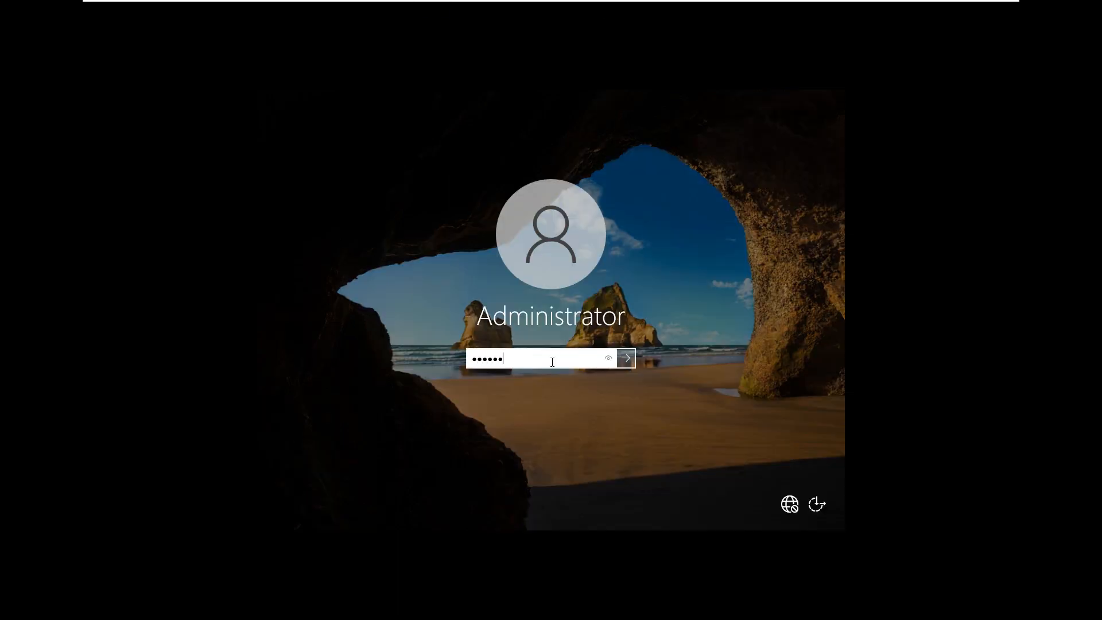